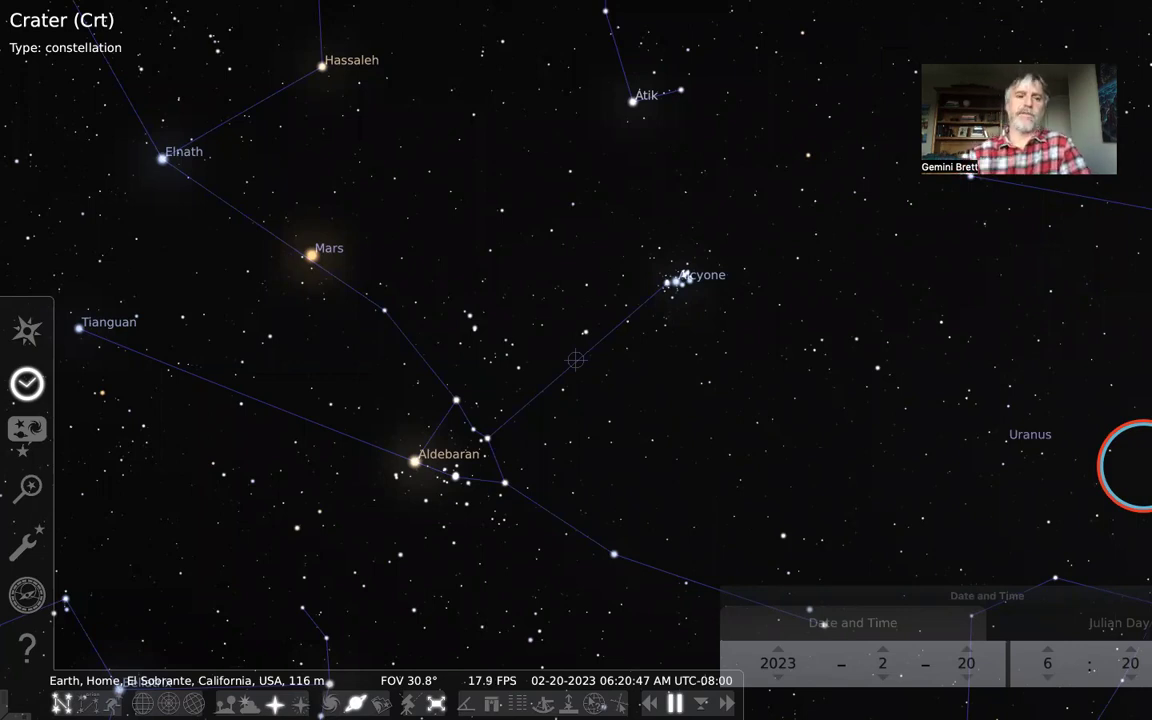
- Find the asteroid Pallas by searching the Asteroids list for "pall" and centre the sky view on it
{"action": "left_click", "coordinate": [42, 494]}
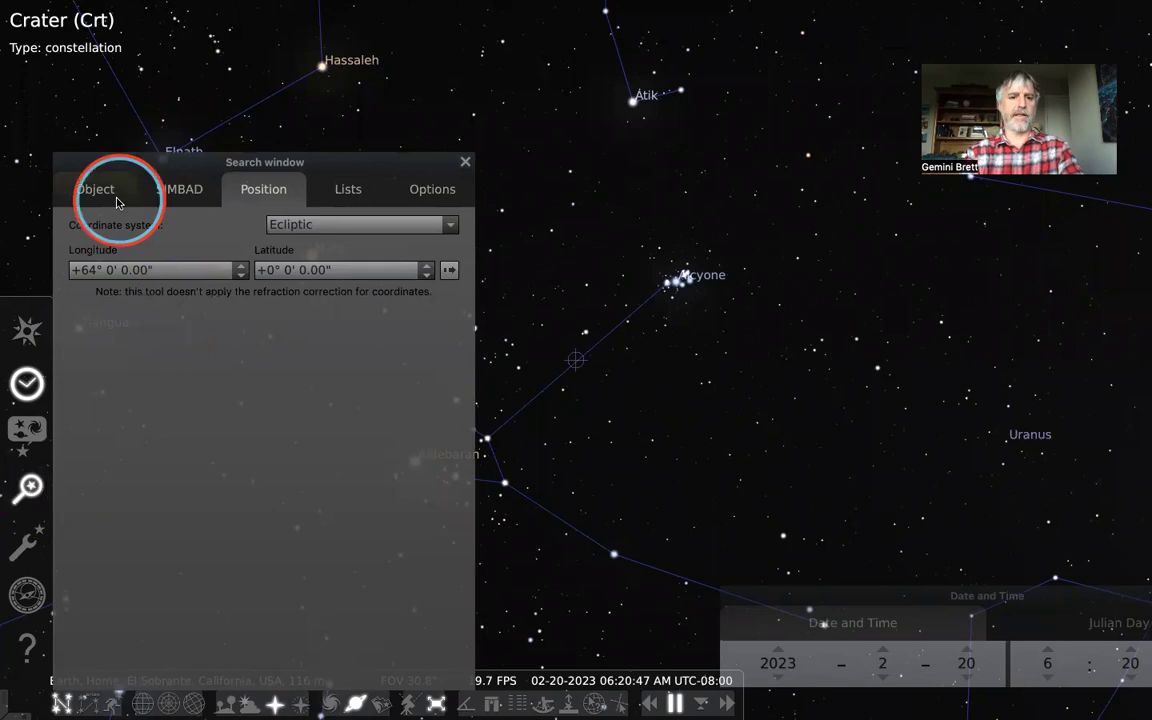
{"action": "left_click", "coordinate": [347, 189]}
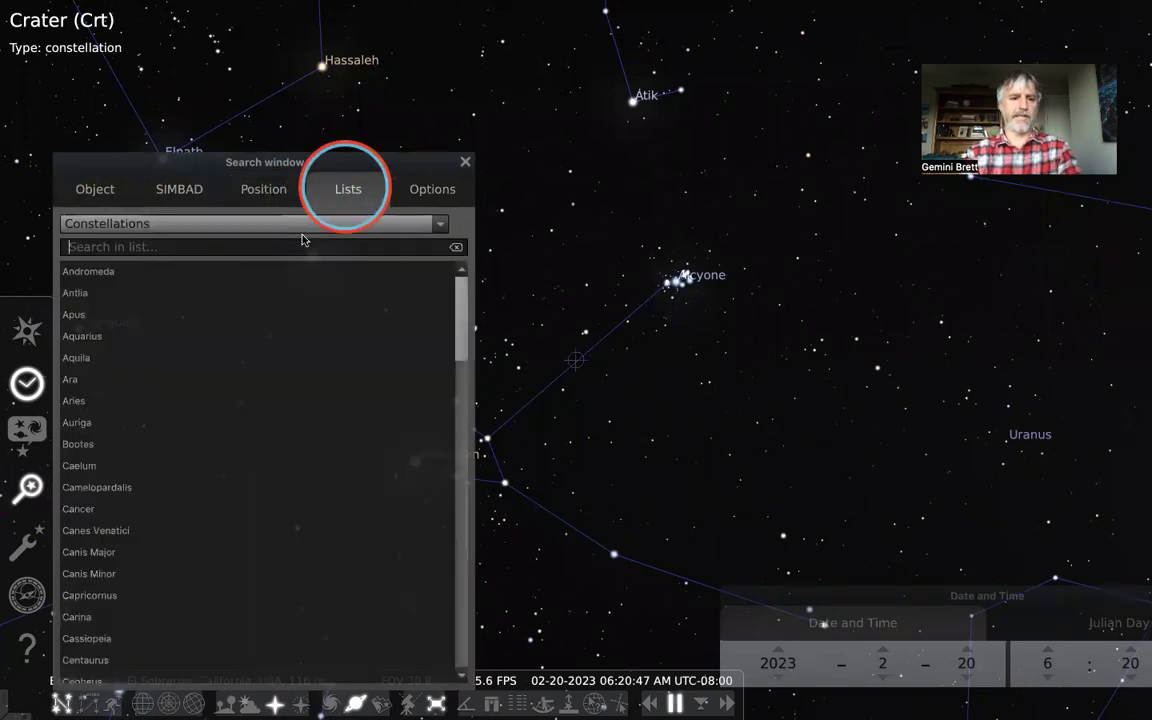
{"action": "left_click", "coordinate": [437, 228]}
{"action": "scroll", "coordinate": [345, 260], "scroll_direction": "up", "scroll_amount": 5}
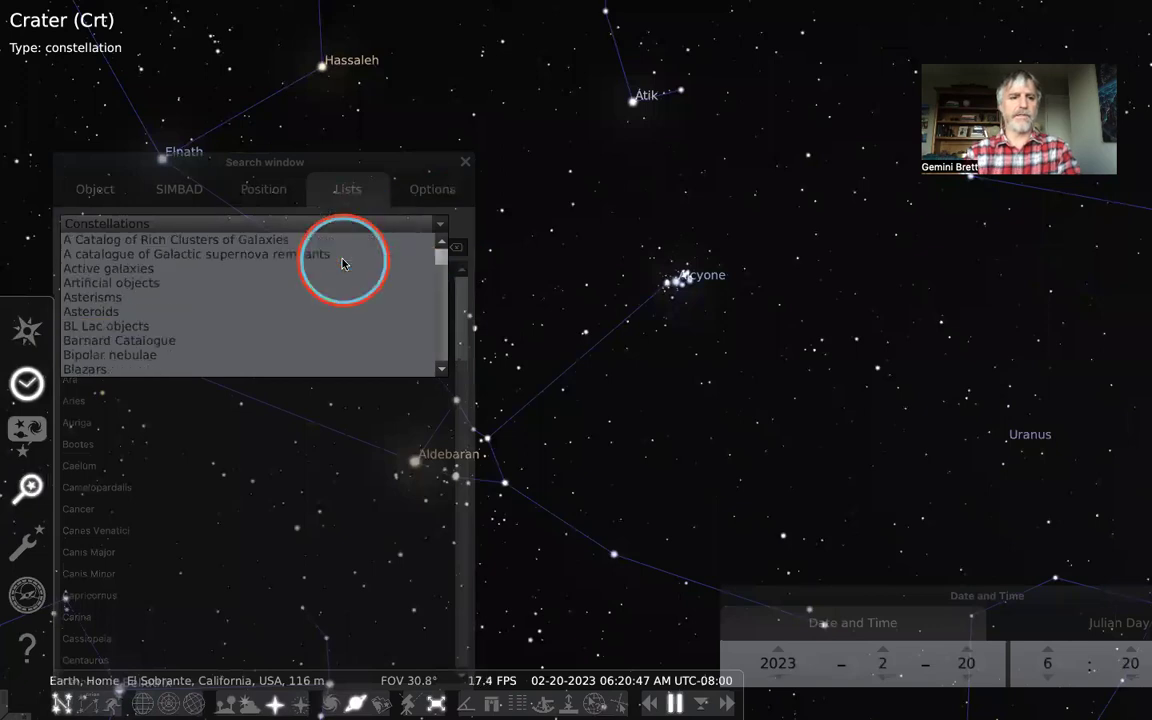
{"action": "left_click", "coordinate": [272, 311]}
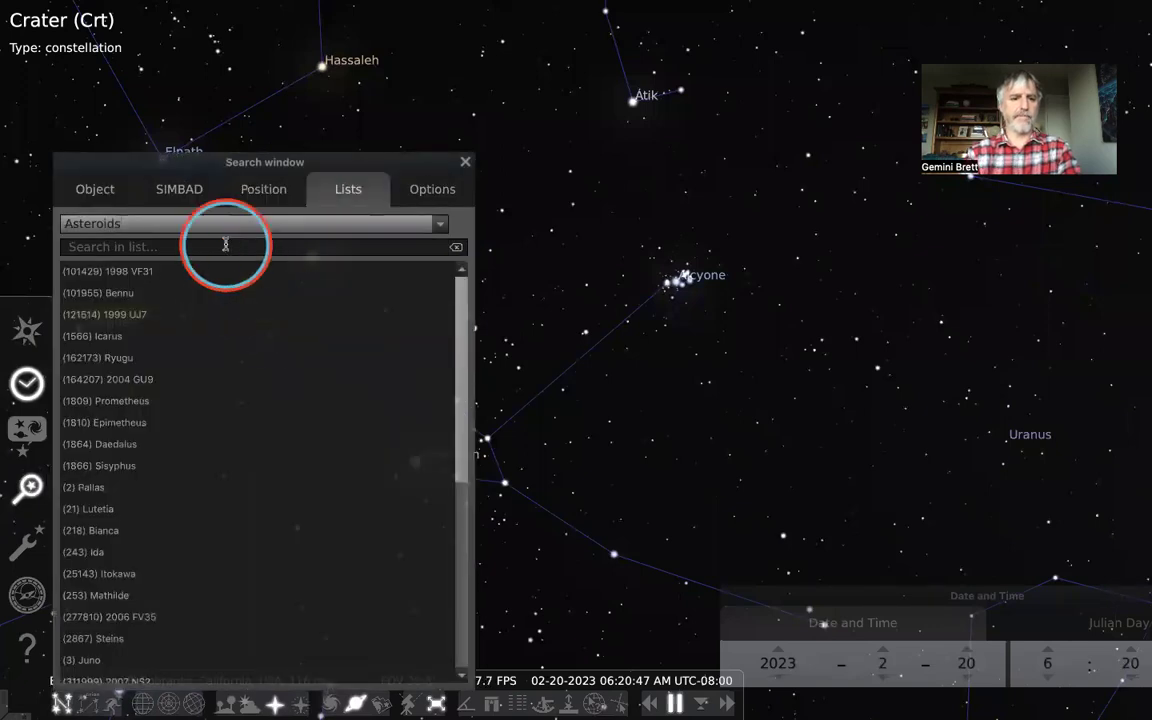
{"action": "type", "text": "pall"}
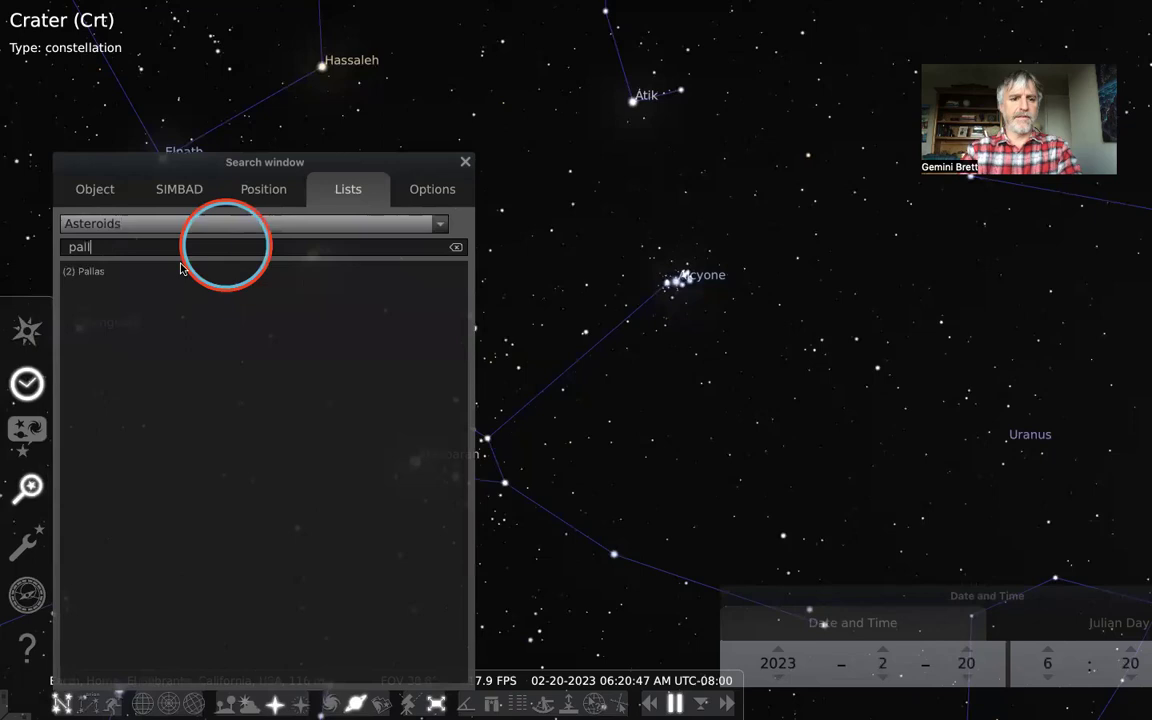
{"action": "double_click", "coordinate": [172, 271]}
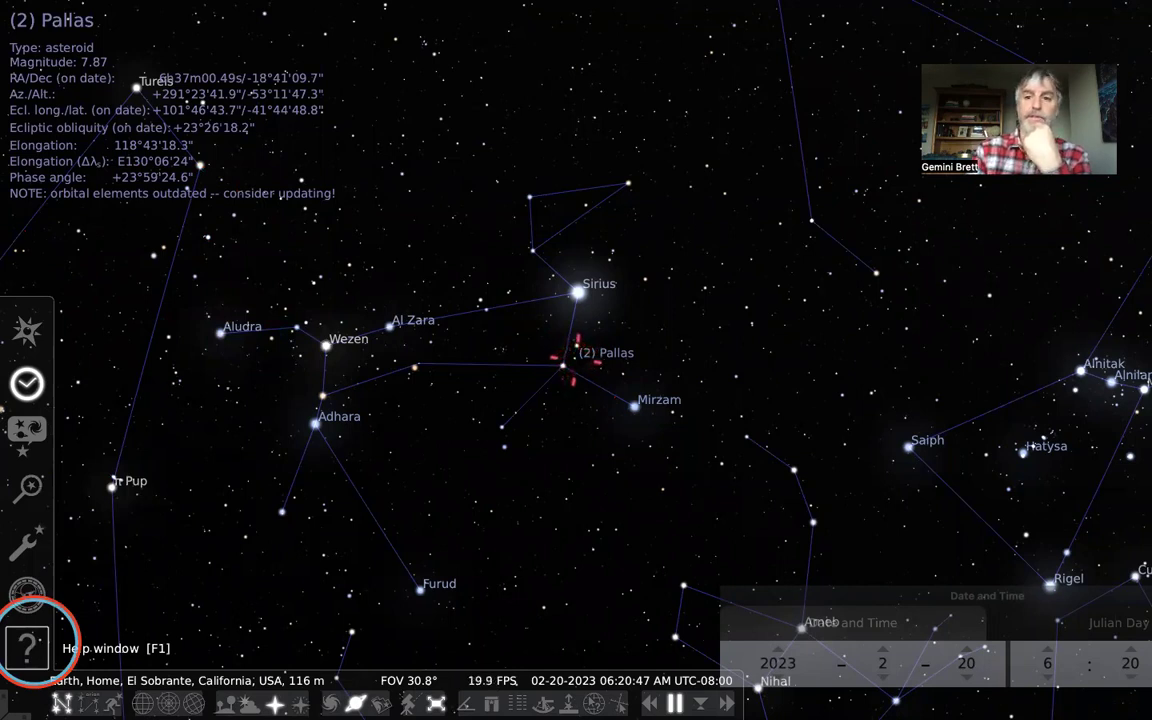
- Open the Help window and look through its keyboard shortcuts and Further Reading links for help on updating orbital elements
{"action": "left_click", "coordinate": [27, 645]}
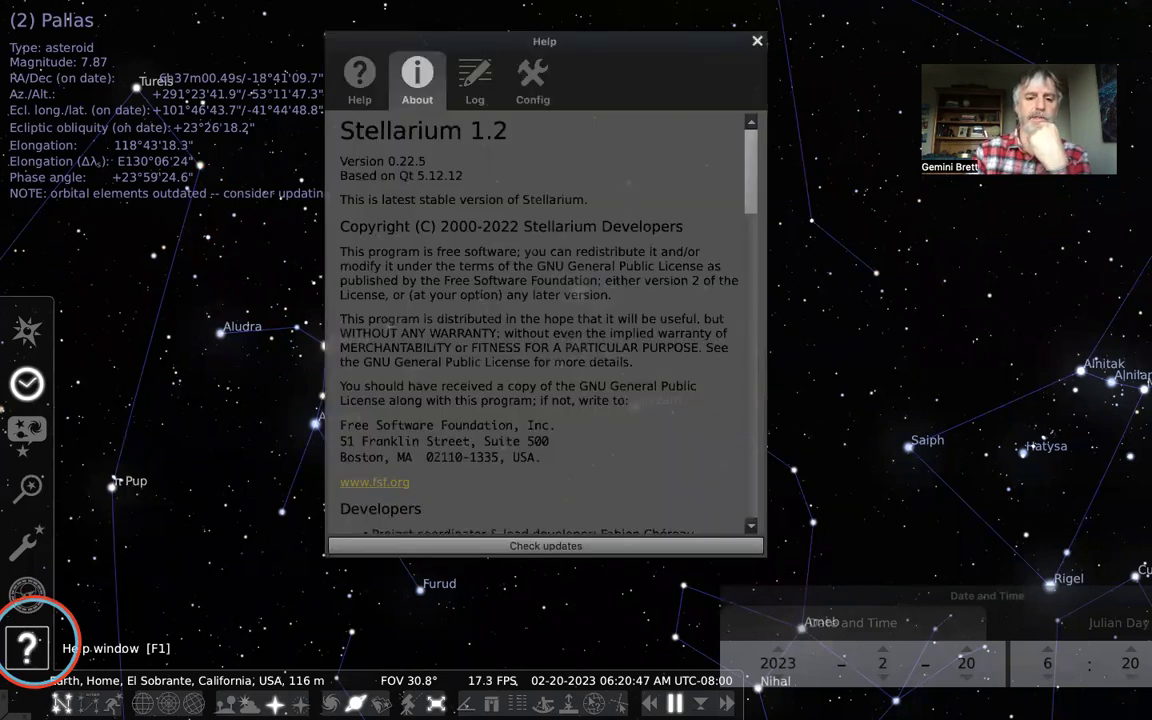
{"action": "left_click", "coordinate": [358, 98]}
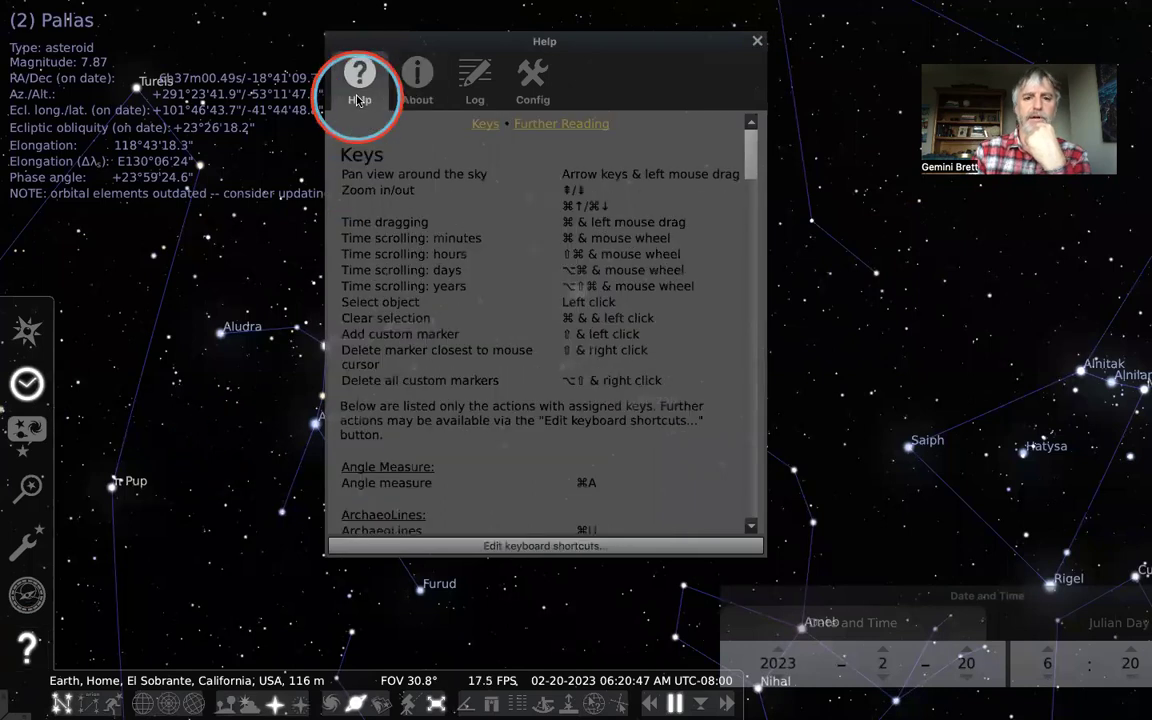
{"action": "scroll", "coordinate": [598, 265], "scroll_direction": "down", "scroll_amount": 10}
{"action": "scroll", "coordinate": [598, 265], "scroll_direction": "down", "scroll_amount": 20}
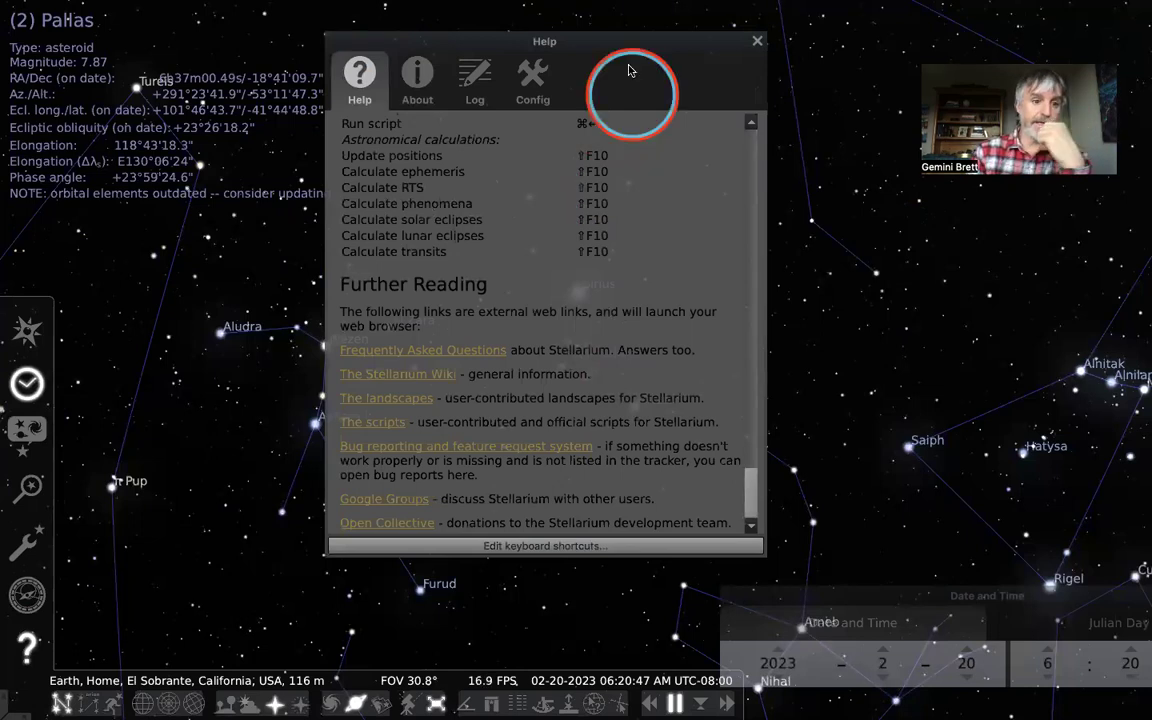
{"action": "left_click_drag", "start_coordinate": [624, 40], "coordinate": [669, 34]}
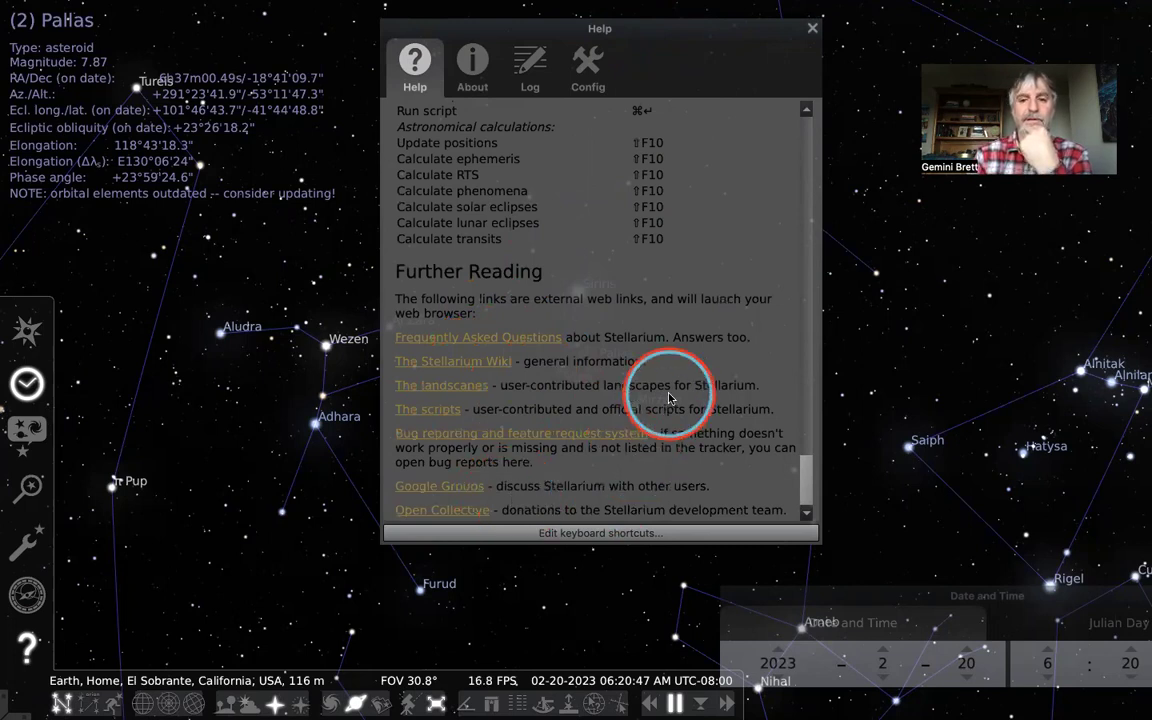
- Look through the config.ini settings in the Help window for anything about orbital elements
{"action": "left_click", "coordinate": [588, 68]}
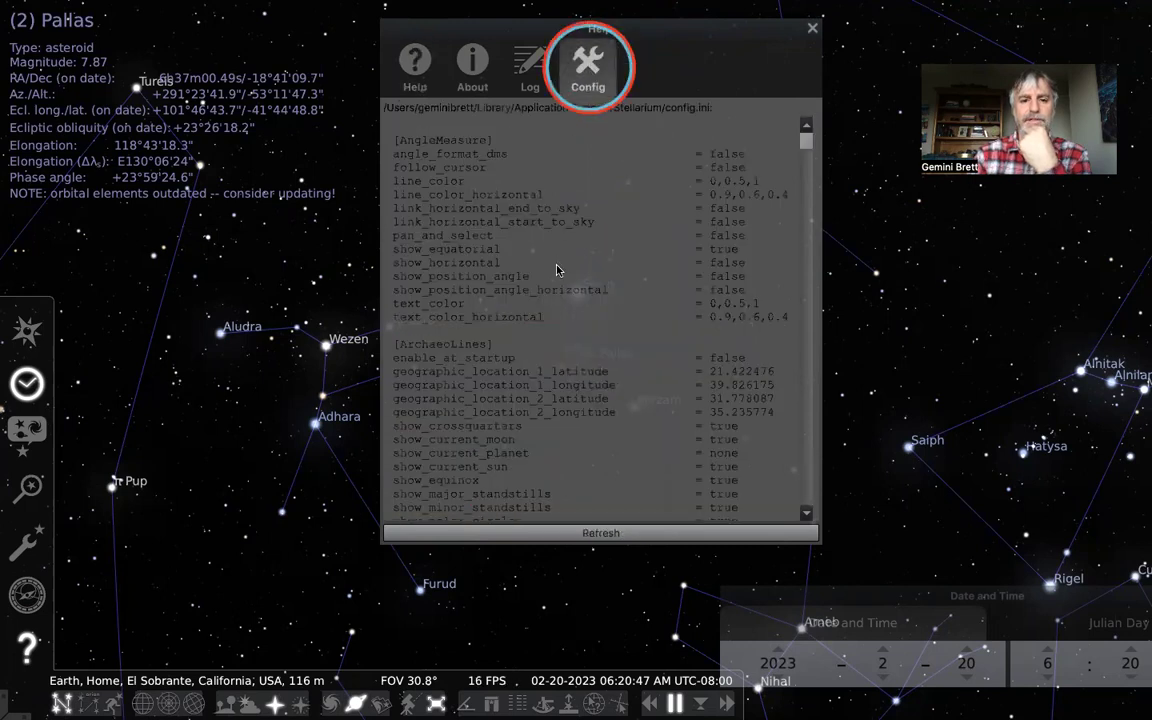
{"action": "scroll", "coordinate": [557, 270], "scroll_direction": "down", "scroll_amount": 20}
{"action": "scroll", "coordinate": [557, 270], "scroll_direction": "down", "scroll_amount": 10}
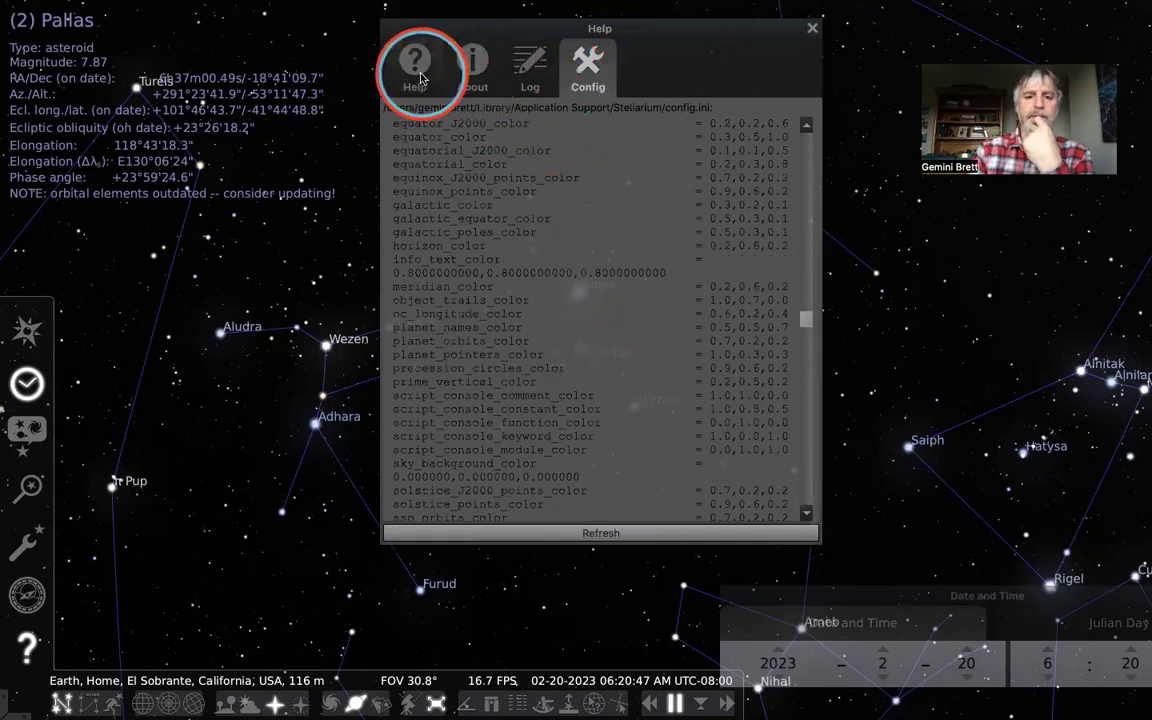
{"action": "scroll", "coordinate": [533, 190], "scroll_direction": "down", "scroll_amount": 5}
{"action": "scroll", "coordinate": [533, 190], "scroll_direction": "down", "scroll_amount": 15}
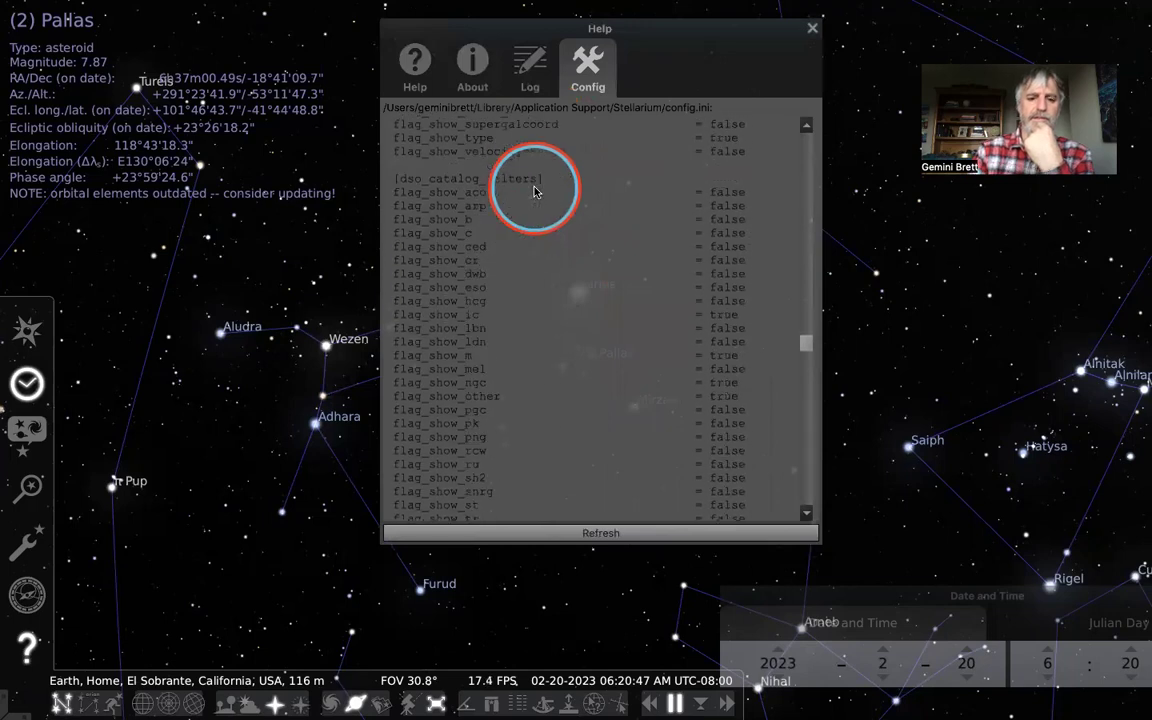
{"action": "scroll", "coordinate": [533, 190], "scroll_direction": "down", "scroll_amount": 13}
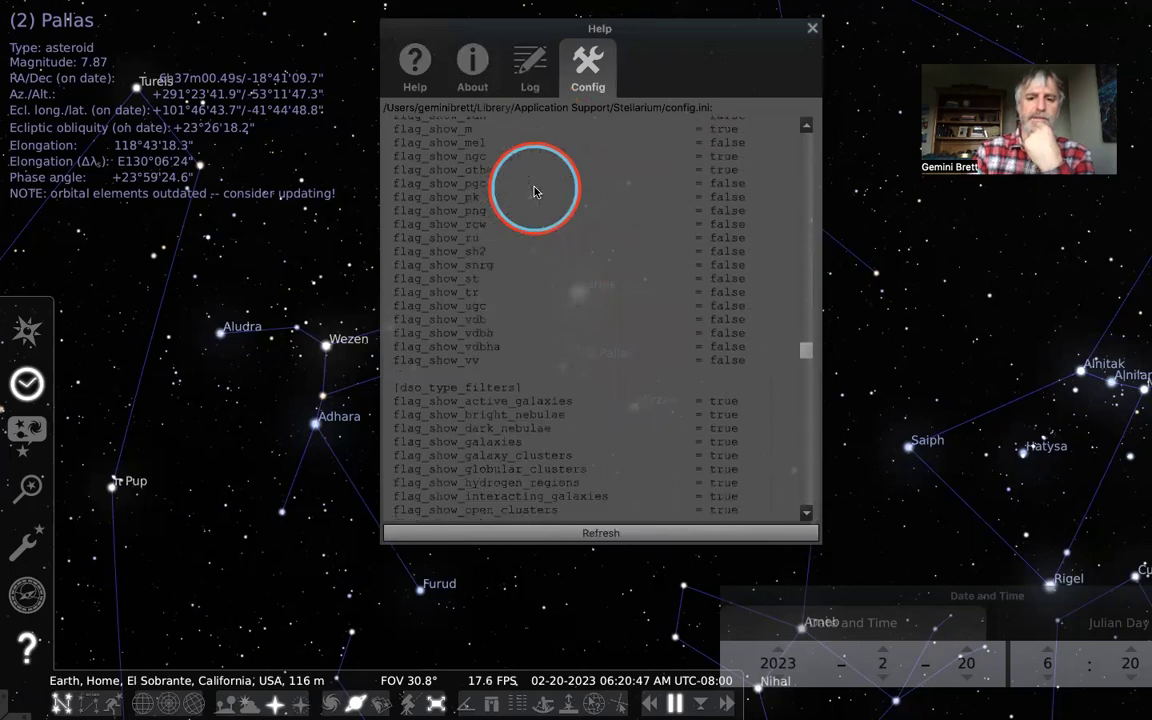
- Read through the program's About information and check for updates
{"action": "left_click", "coordinate": [479, 78]}
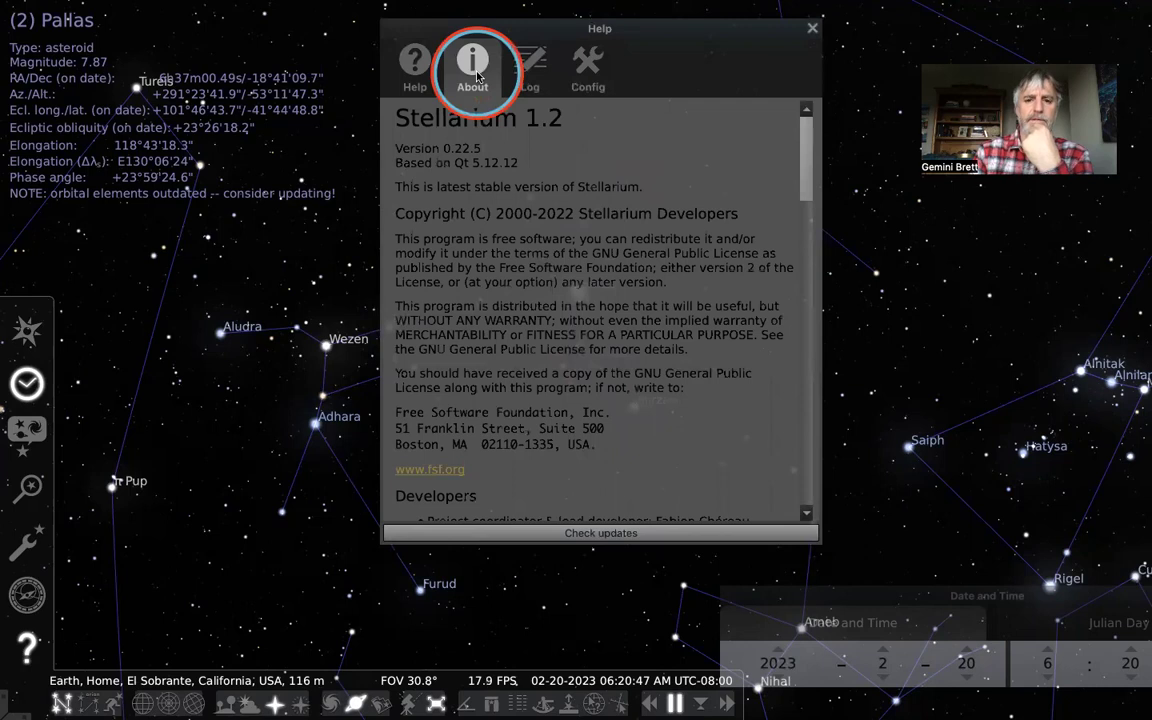
{"action": "scroll", "coordinate": [509, 481], "scroll_direction": "down", "scroll_amount": 20}
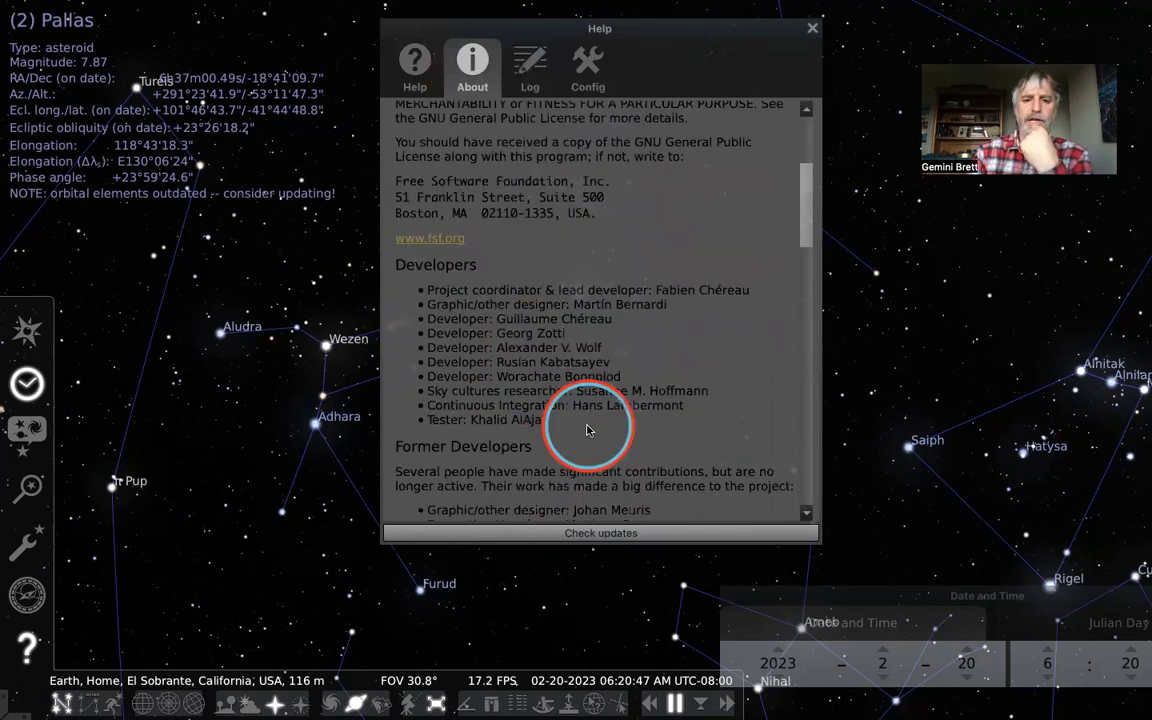
{"action": "scroll", "coordinate": [587, 430], "scroll_direction": "down", "scroll_amount": 3}
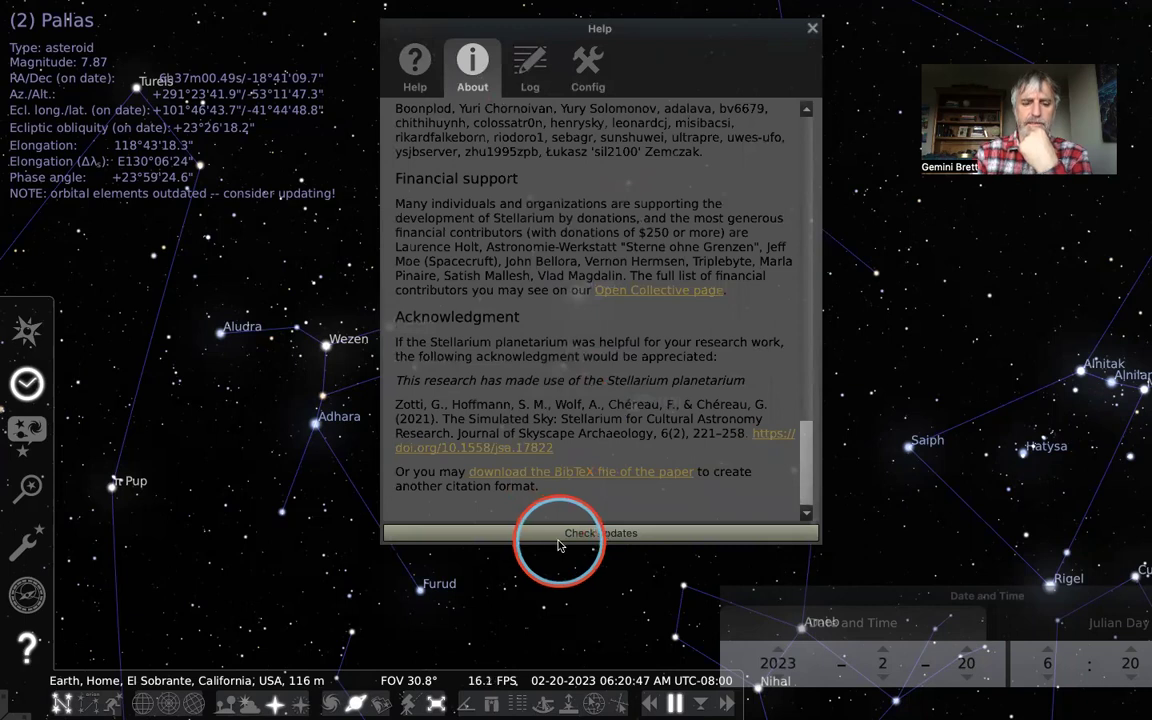
{"action": "left_click", "coordinate": [558, 537]}
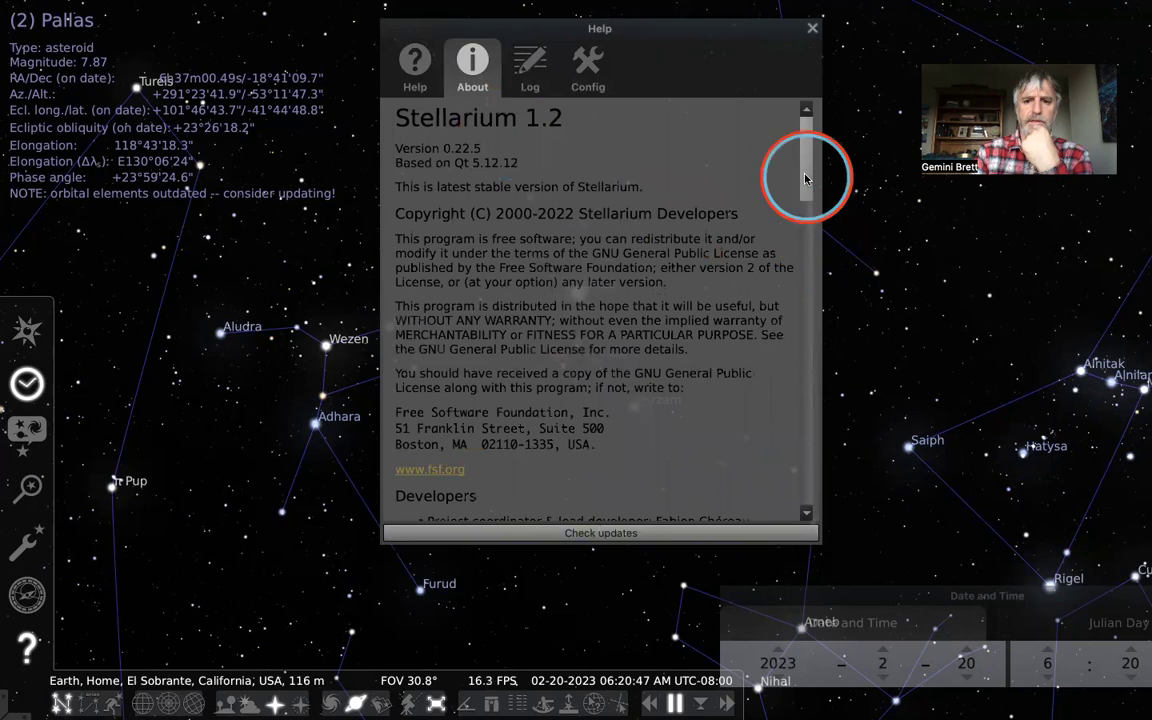
- Review the About text again, from the version details through the developer credits to the acknowledgment section
{"action": "scroll", "coordinate": [808, 170], "scroll_direction": "down", "scroll_amount": 3}
{"action": "left_click_drag", "start_coordinate": [815, 152], "coordinate": [818, 123]}
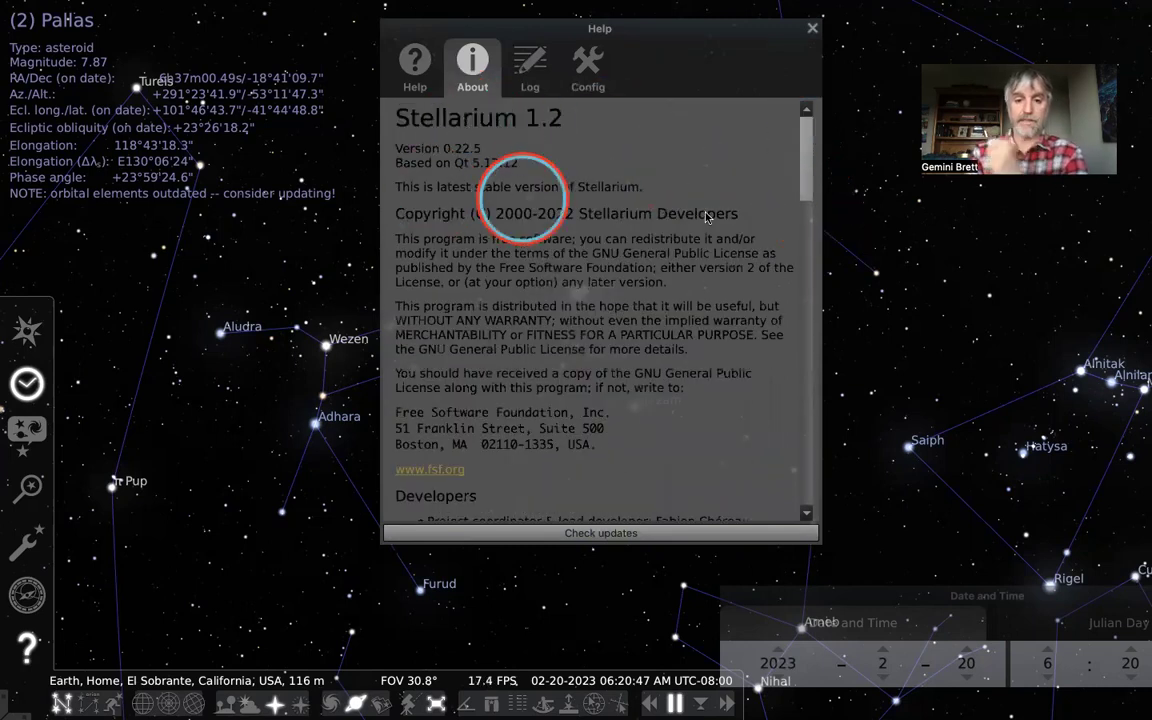
{"action": "scroll", "coordinate": [803, 273], "scroll_direction": "down", "scroll_amount": 2}
{"action": "left_click", "coordinate": [803, 273]}
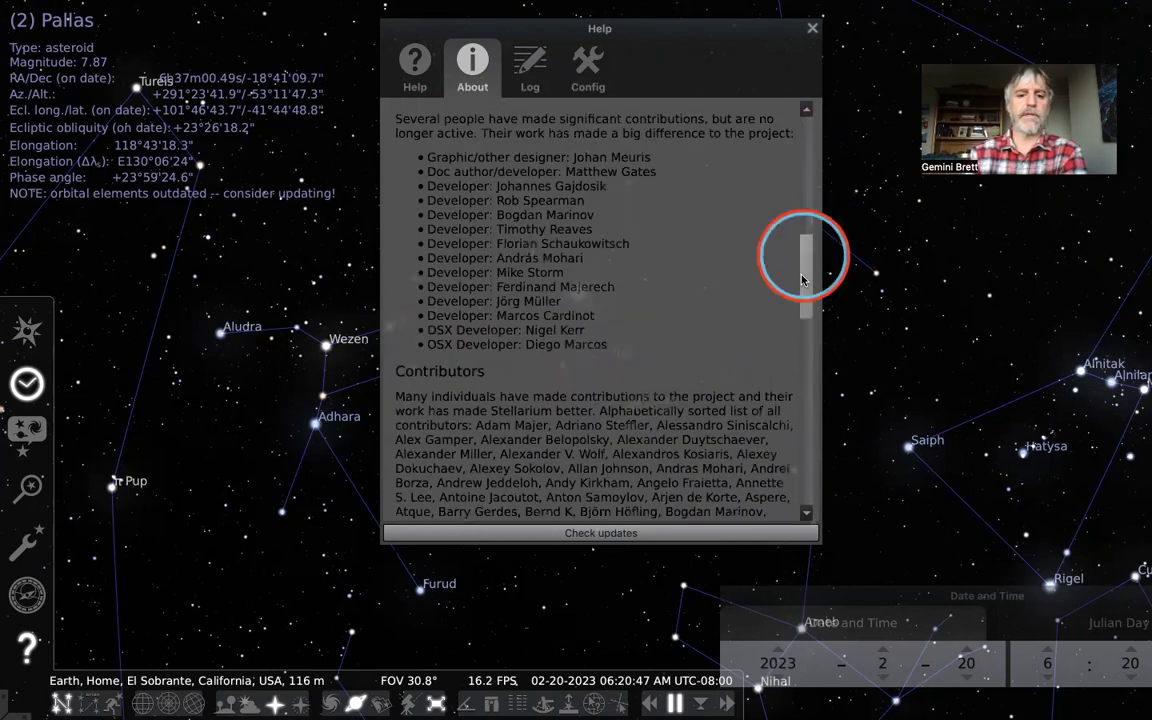
{"action": "left_click_drag", "start_coordinate": [805, 278], "coordinate": [785, 550]}
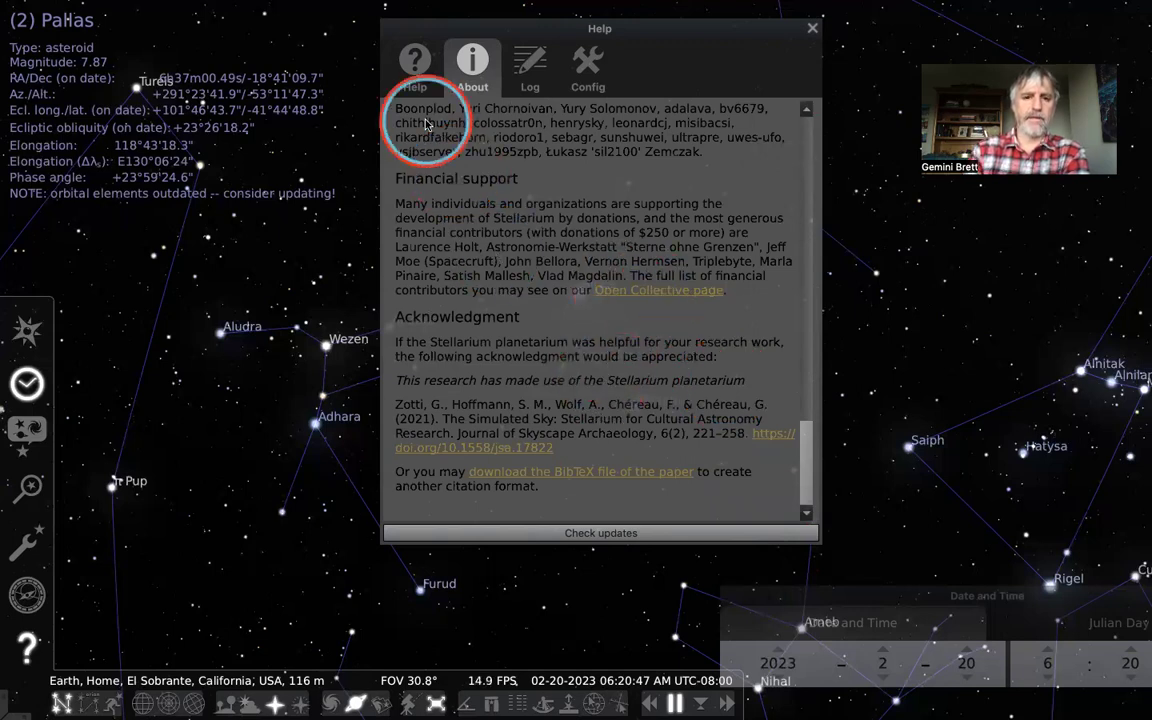
- Open the Frequently Asked Questions link from Help in Chrome and skim the FAQ's table of contents
{"action": "left_click", "coordinate": [414, 60]}
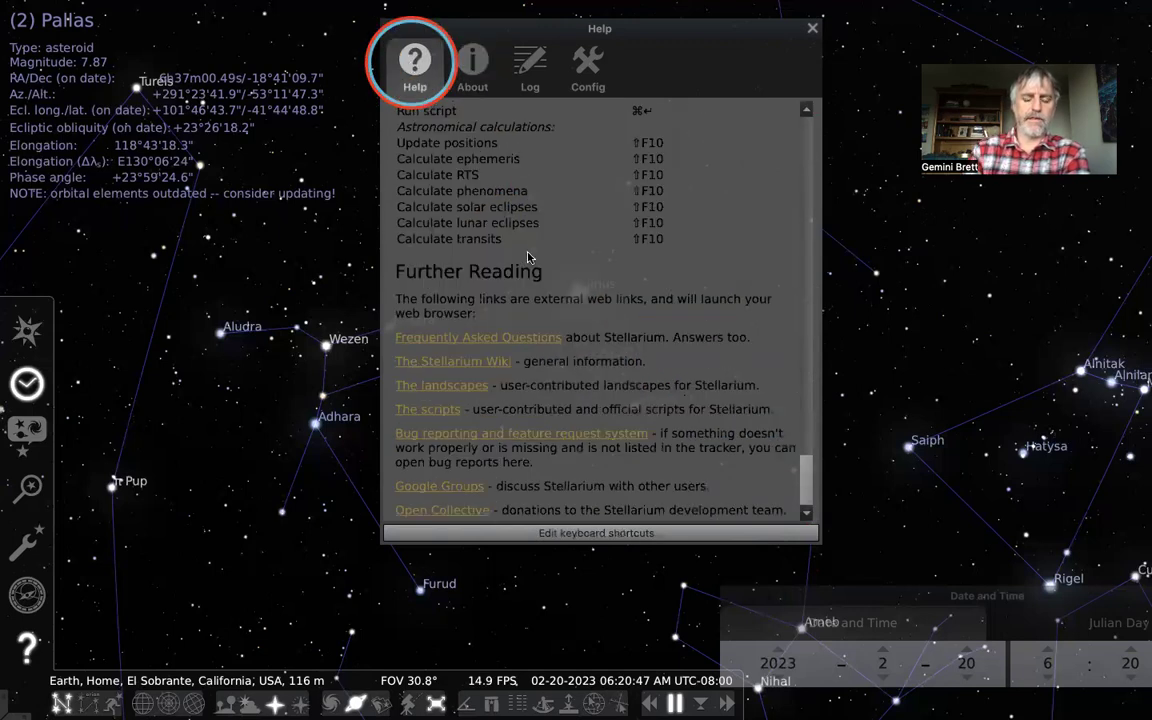
{"action": "left_click", "coordinate": [530, 345]}
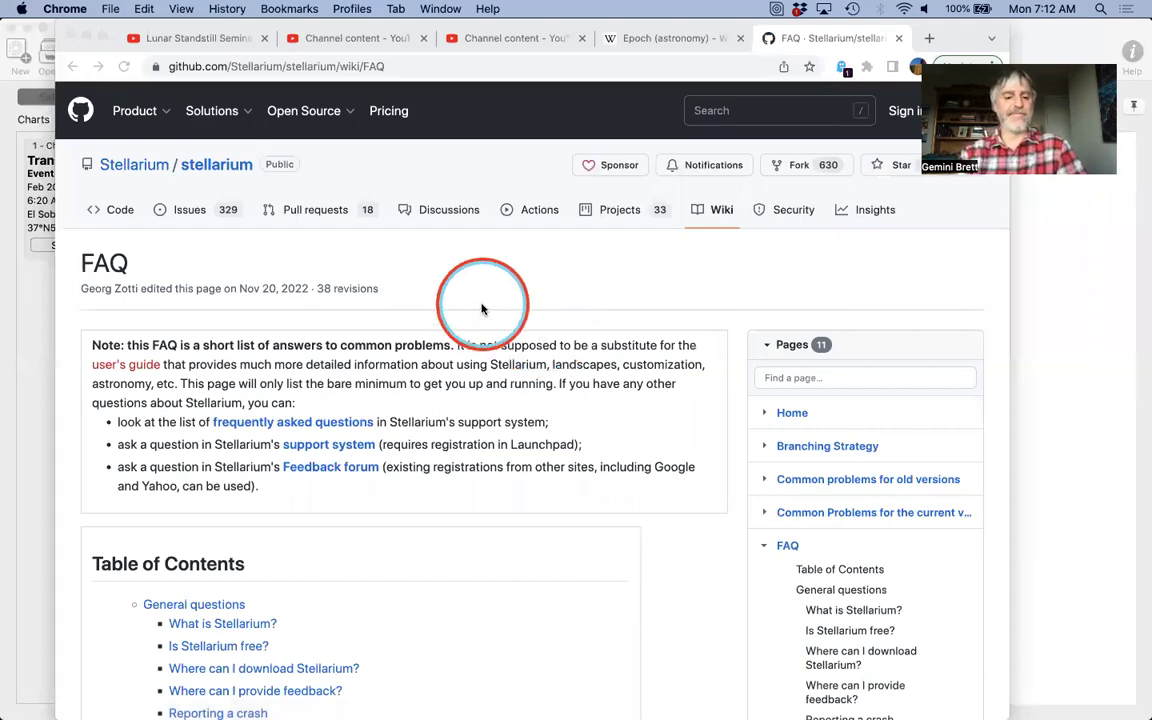
{"action": "scroll", "coordinate": [482, 309], "scroll_direction": "down", "scroll_amount": 2}
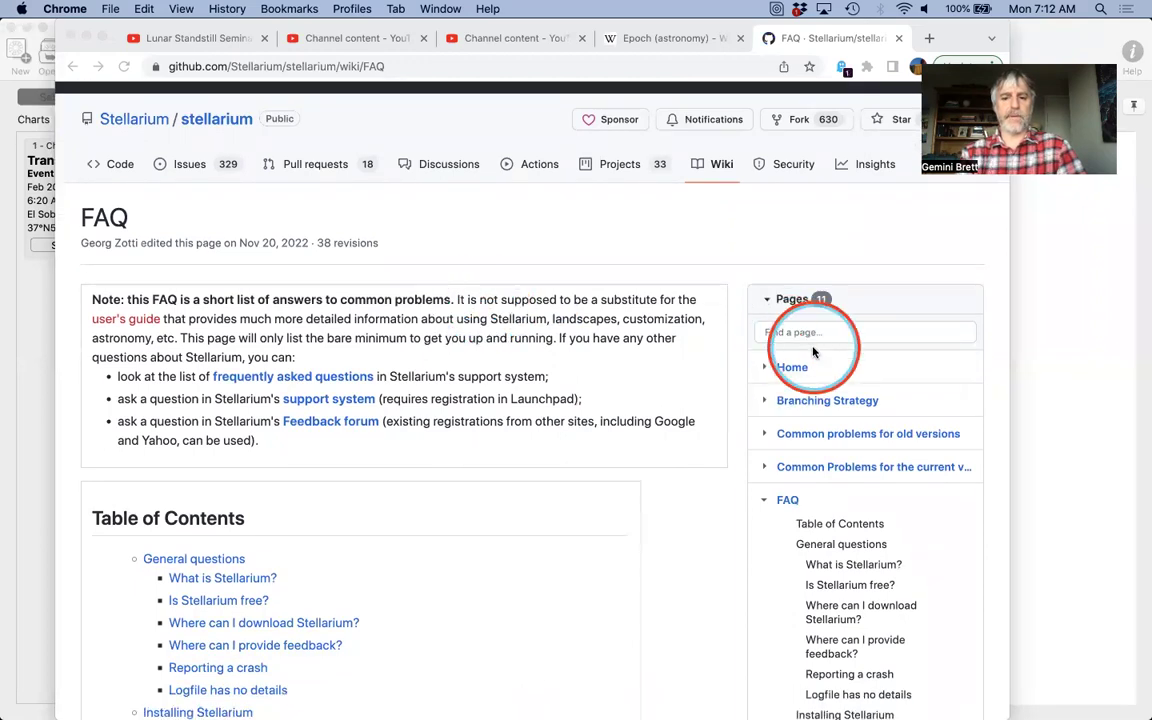
{"action": "scroll", "coordinate": [680, 395], "scroll_direction": "down", "scroll_amount": 3}
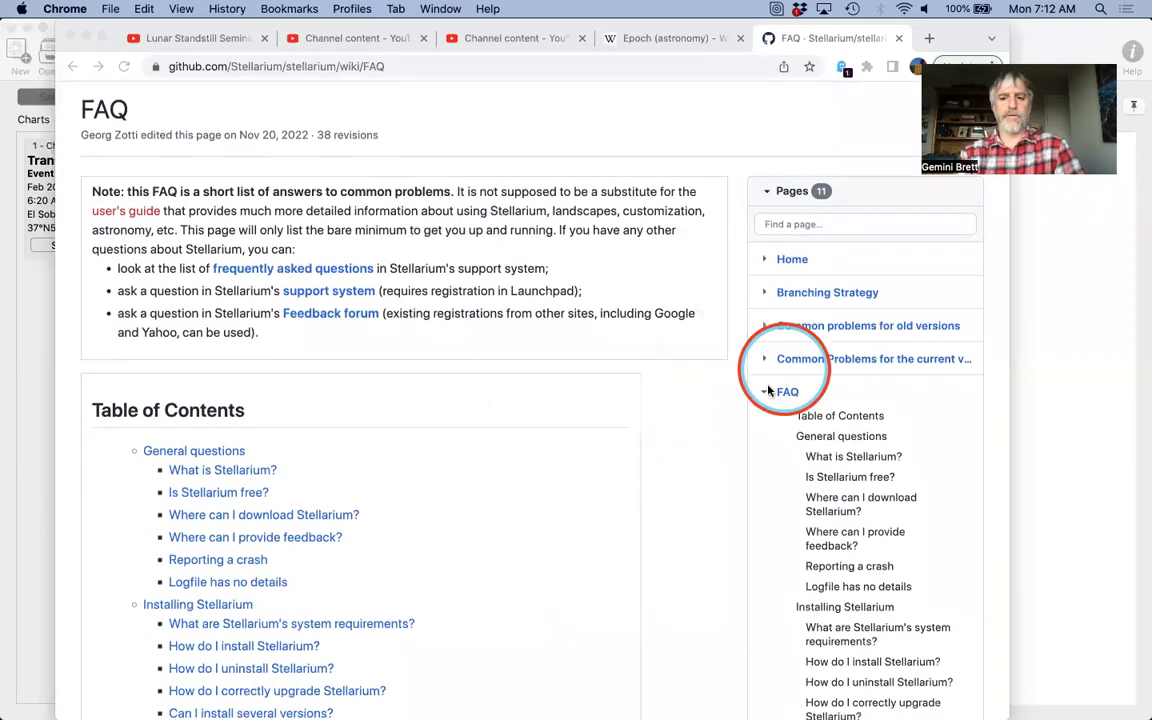
{"action": "scroll", "coordinate": [653, 362], "scroll_direction": "down", "scroll_amount": 5}
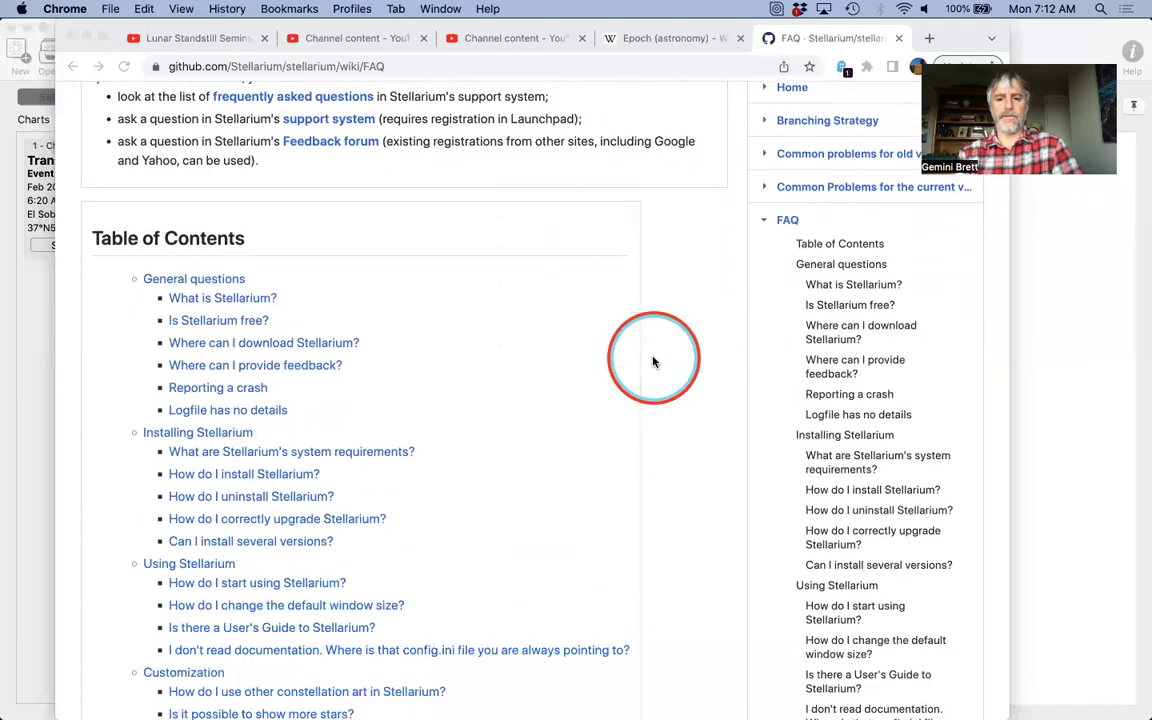
{"action": "scroll", "coordinate": [653, 362], "scroll_direction": "down", "scroll_amount": 5}
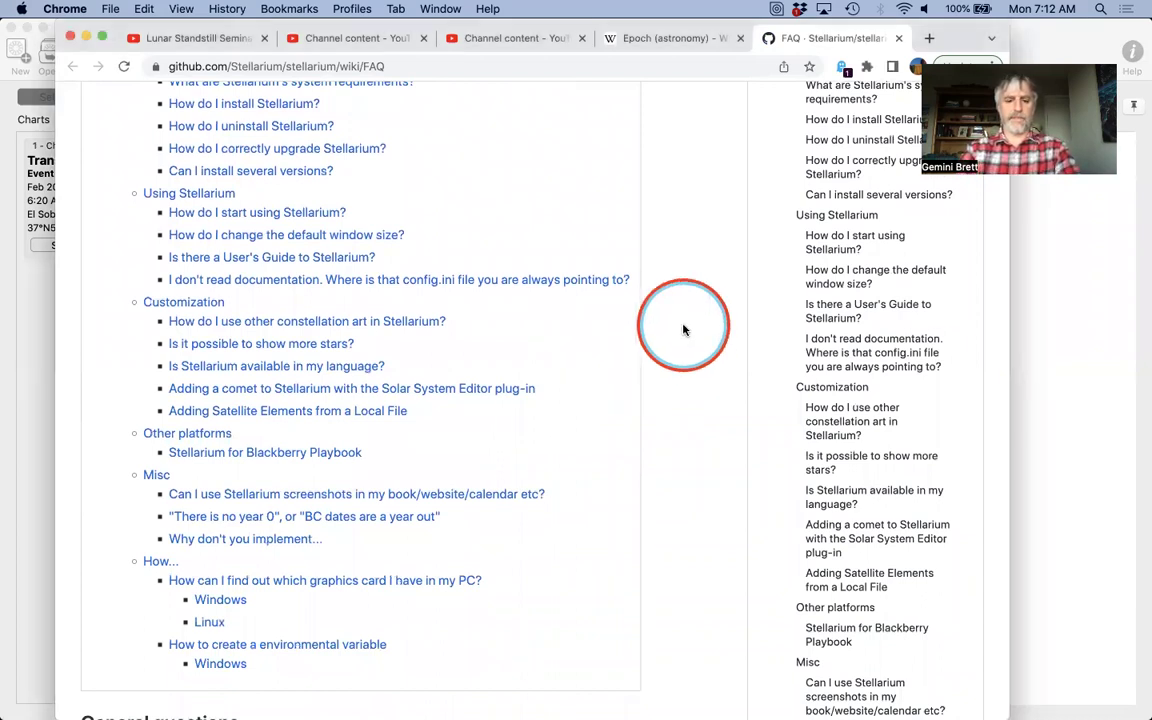
- Search the FAQ page for "orbital" and read the surrounding Solar System Editor instructions
{"action": "key", "text": "super+f"}
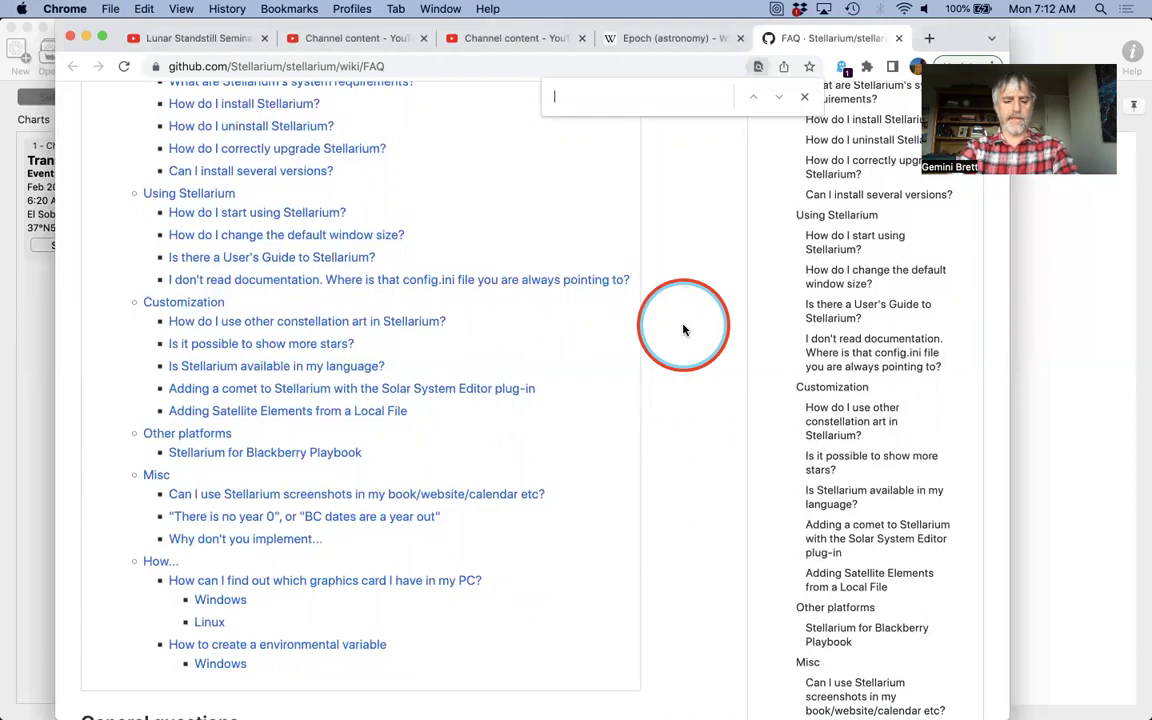
{"action": "type", "text": "orbital"}
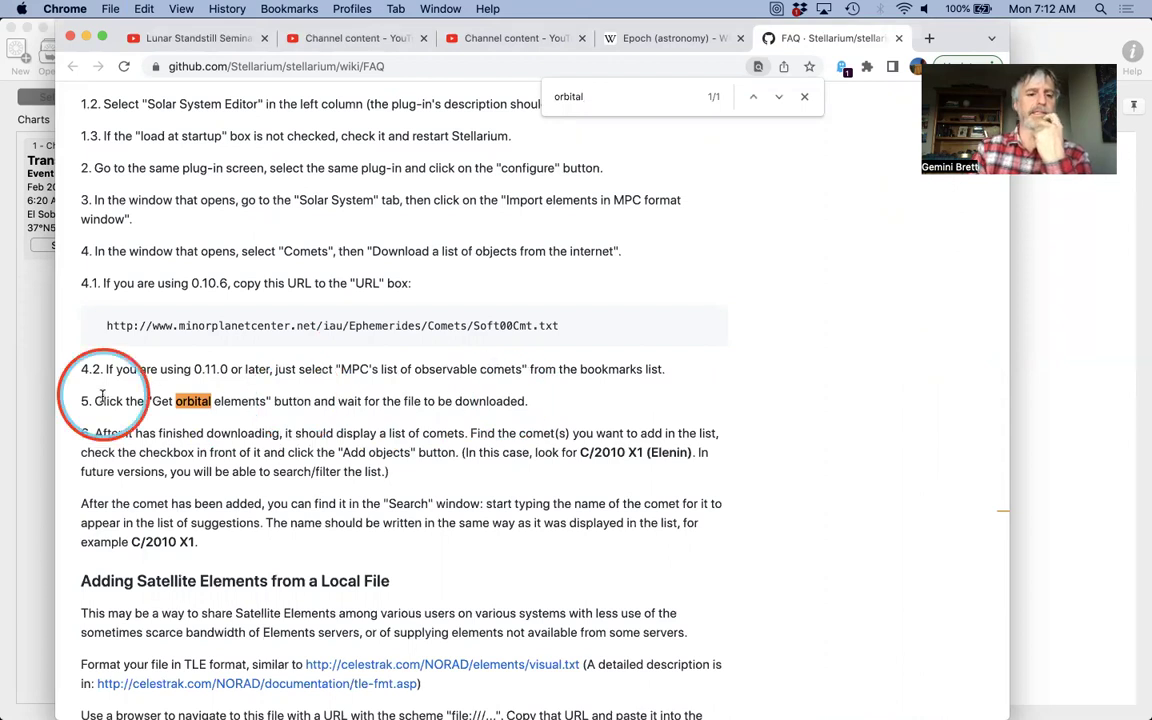
{"action": "scroll", "coordinate": [158, 410], "scroll_direction": "up", "scroll_amount": 2}
{"action": "scroll", "coordinate": [160, 414], "scroll_direction": "up", "scroll_amount": 2}
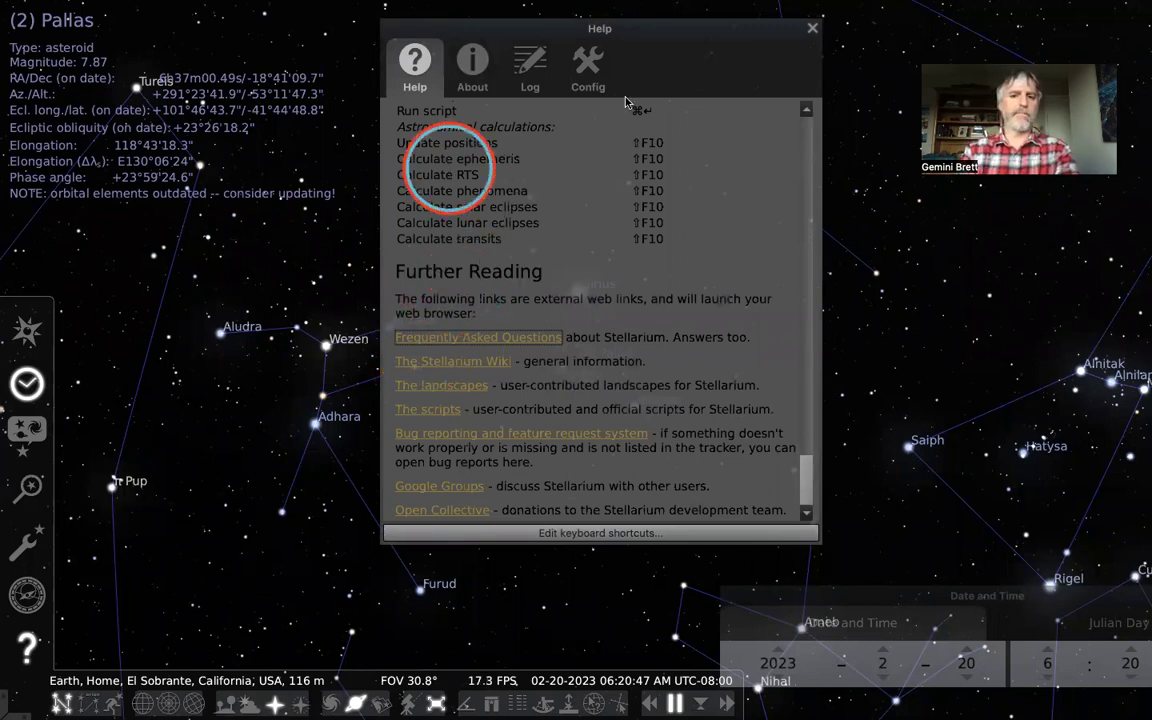
- Back in Stellarium, close Help and display the Solar System Editor plugin's page in the configuration settings
{"action": "left_click", "coordinate": [812, 28]}
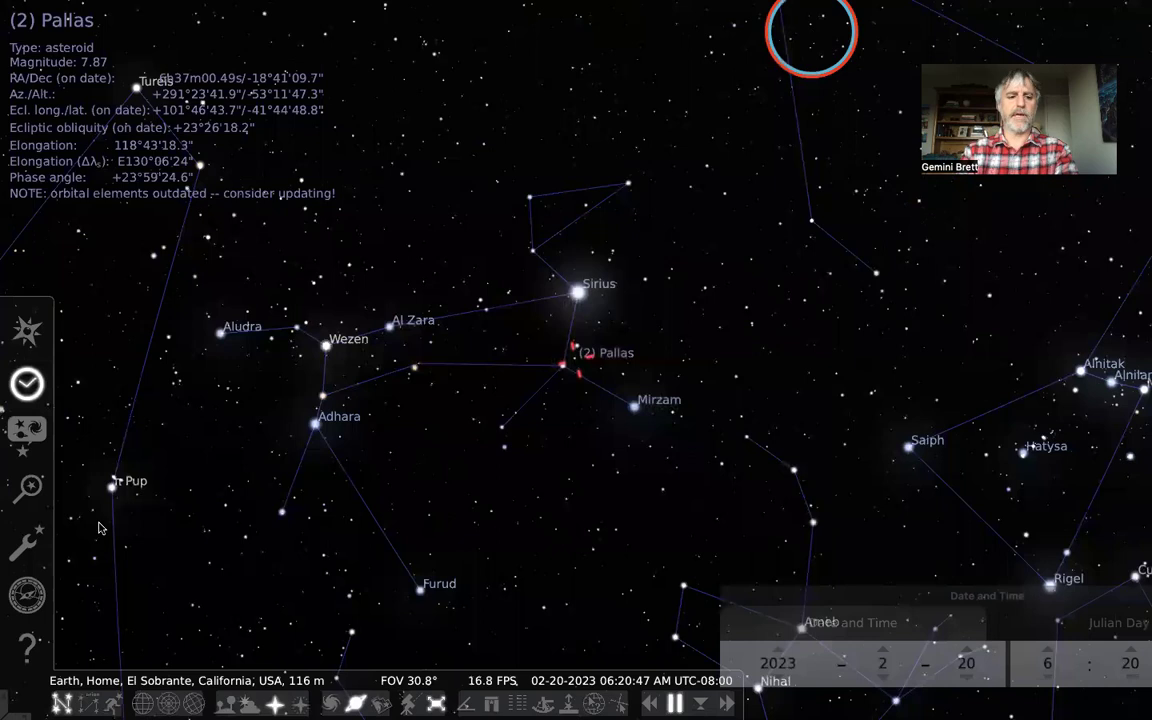
{"action": "left_click", "coordinate": [35, 548]}
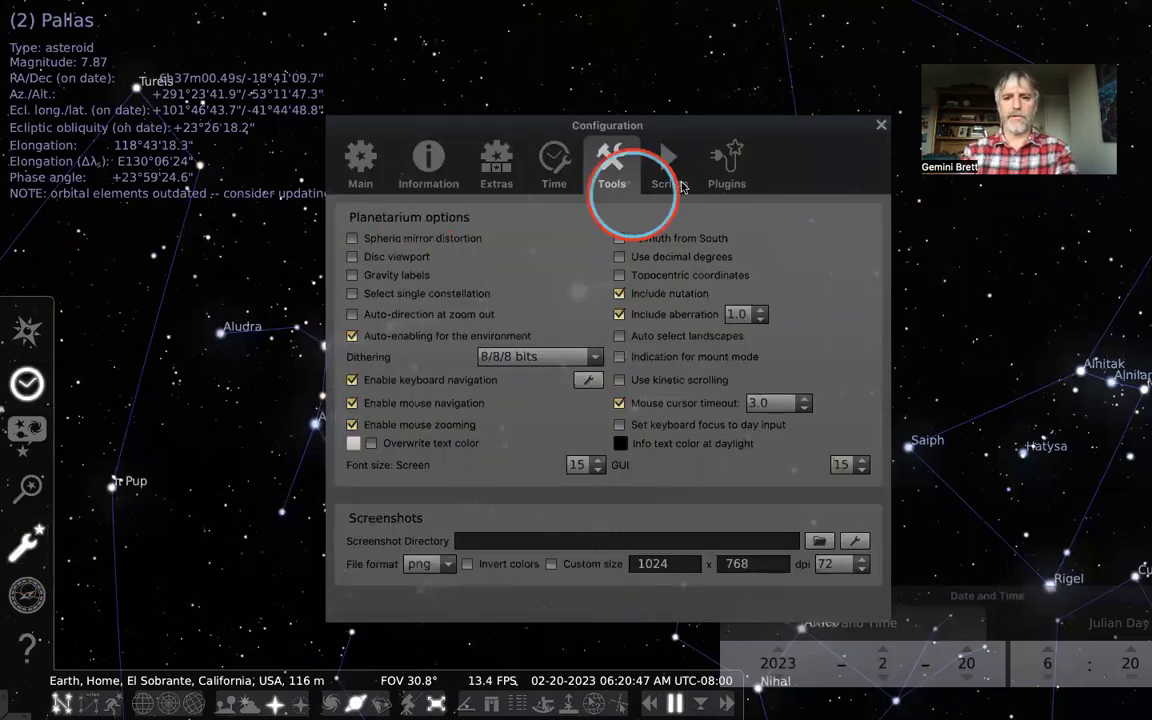
{"action": "left_click", "coordinate": [728, 164]}
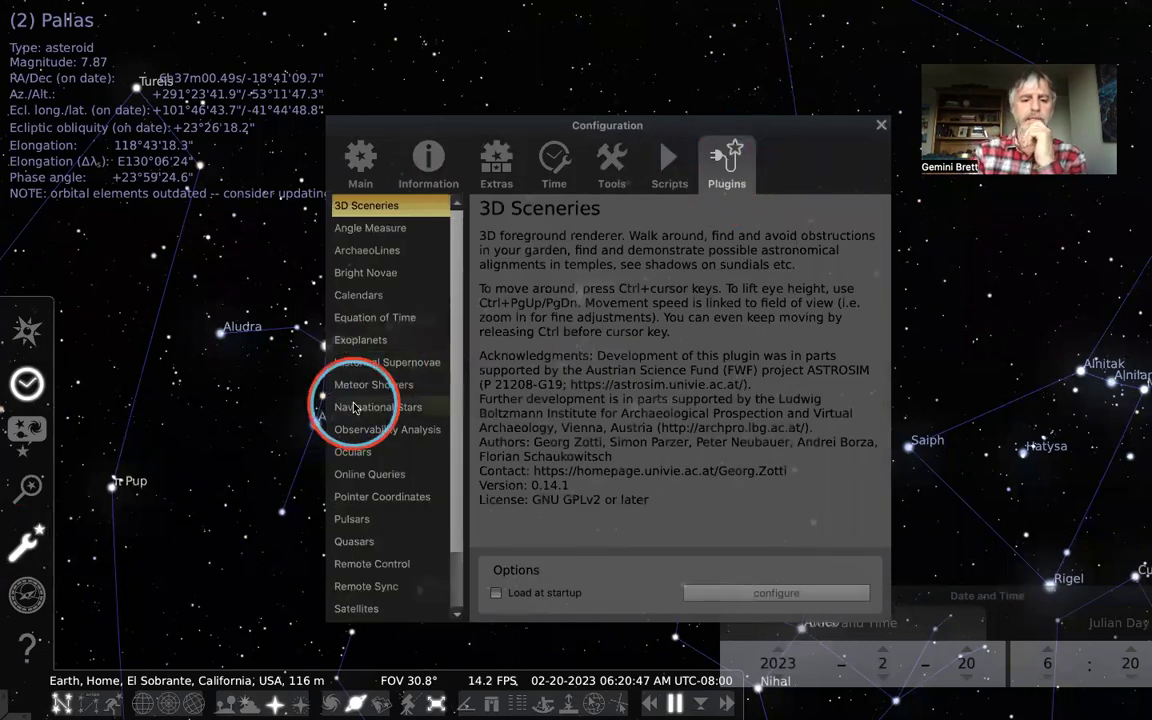
{"action": "scroll", "coordinate": [354, 407], "scroll_direction": "down", "scroll_amount": 1}
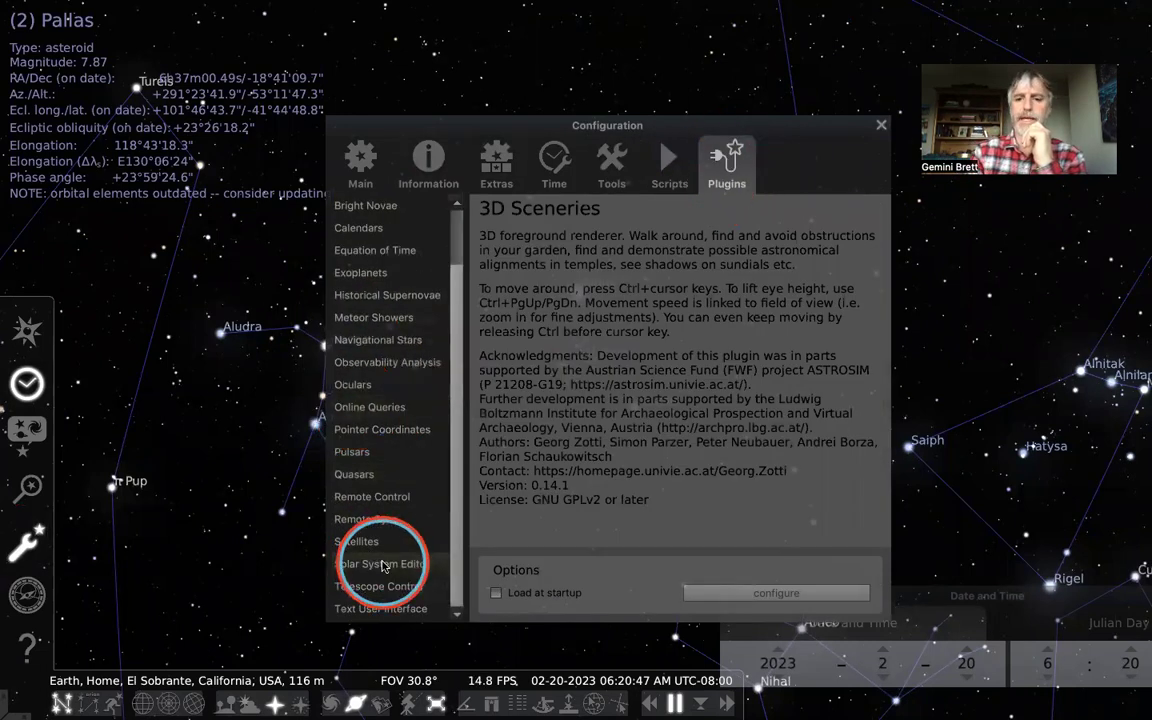
{"action": "left_click", "coordinate": [388, 562]}
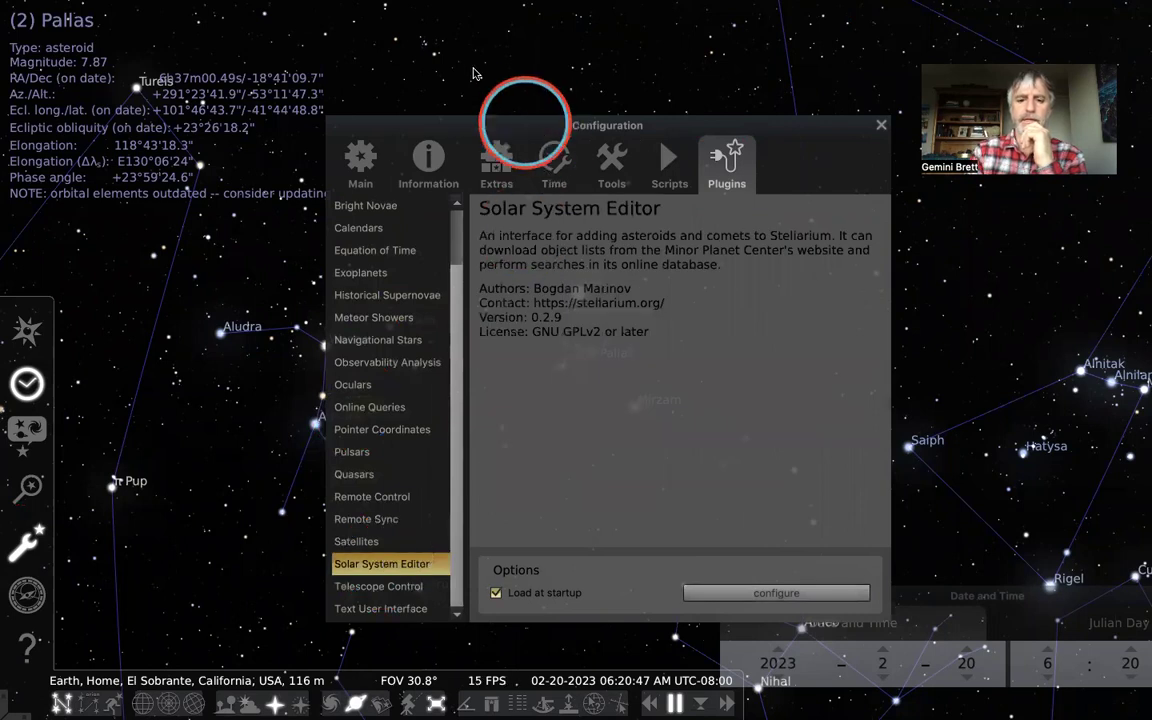
- Open the Solar System Editor's configuration and read the custom minor-bodies file path back to its beginning
{"action": "left_click_drag", "start_coordinate": [533, 121], "coordinate": [450, 57]}
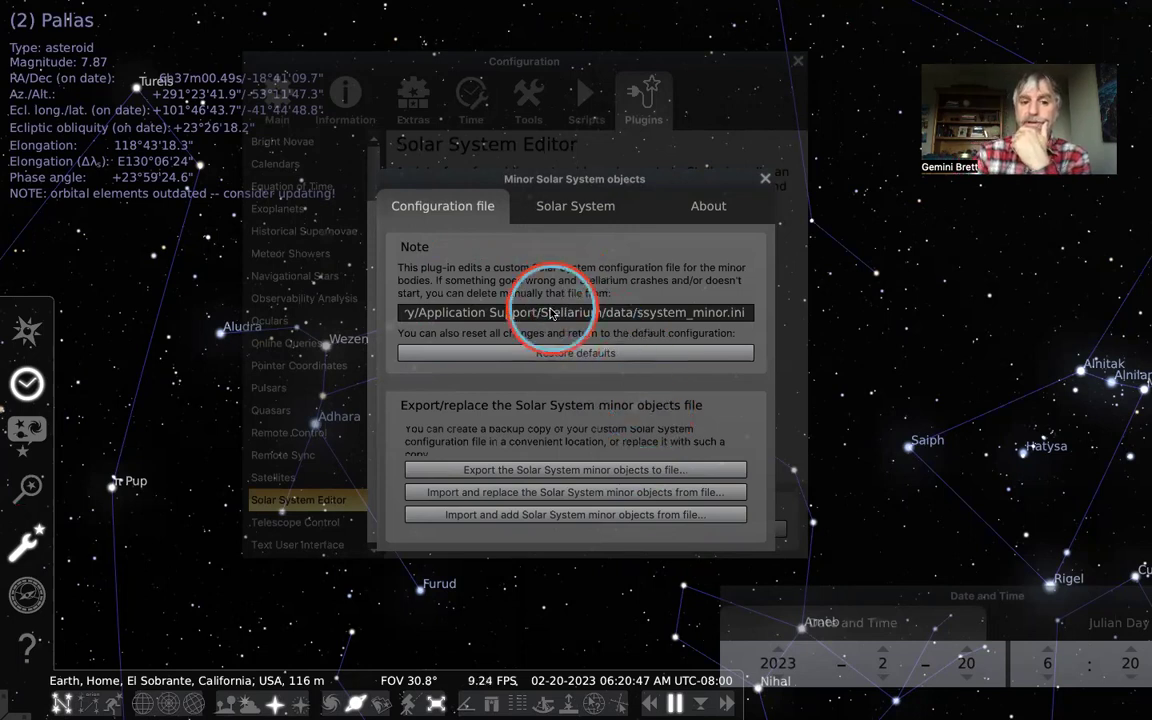
{"action": "double_click", "coordinate": [447, 314]}
{"action": "left_click", "coordinate": [447, 314]}
{"action": "key", "text": "Left"}
{"action": "key", "text": "Left"}
{"action": "key", "text": "Left"}
{"action": "key", "text": "Left"}
{"action": "key", "text": "Left"}
{"action": "key", "text": "Left"}
{"action": "key", "text": "Left"}
{"action": "key", "text": "Left"}
{"action": "key", "text": "Left"}
{"action": "key", "text": "Left"}
{"action": "key", "text": "Left"}
{"action": "key", "text": "Left"}
{"action": "key", "text": "Left"}
{"action": "key", "text": "Left"}
{"action": "key", "text": "Left"}
{"action": "key", "text": "Left"}
{"action": "key", "text": "Left"}
{"action": "key", "text": "Left"}
{"action": "key", "text": "Left"}
{"action": "key", "text": "Left"}
{"action": "key", "text": "Left"}
{"action": "key", "text": "Left"}
{"action": "key", "text": "Left"}
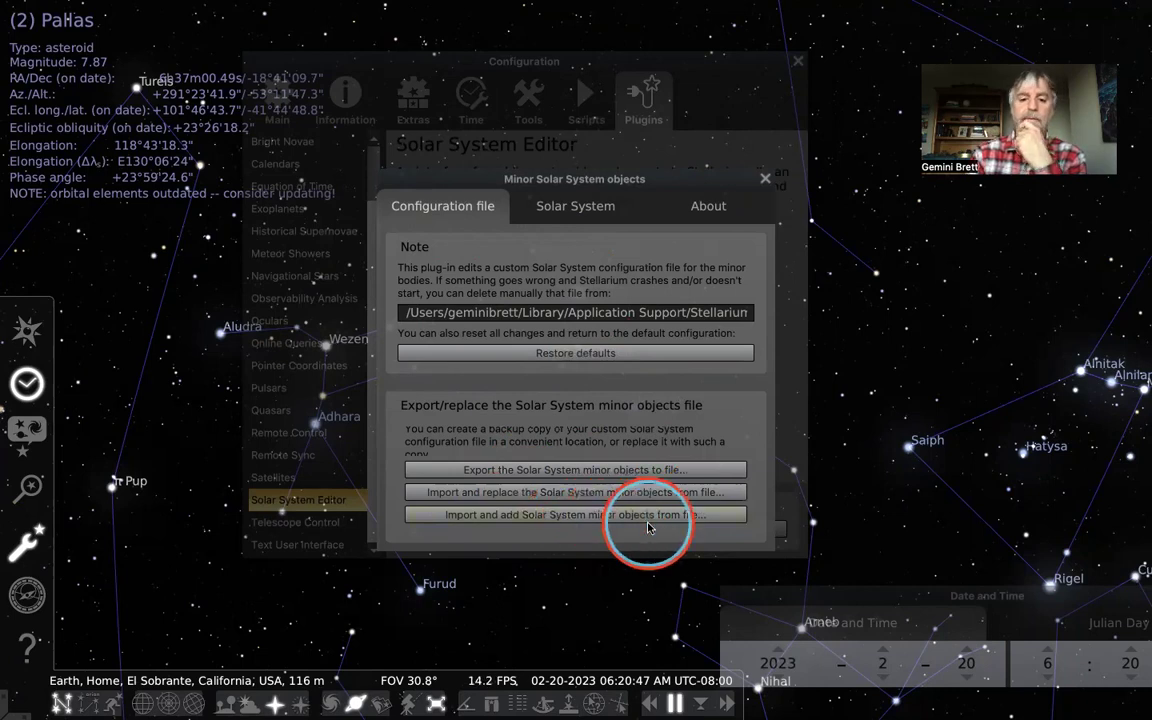
- Move the Minor Solar System objects window aside and browse the search window's object list categories
{"action": "left_click_drag", "start_coordinate": [640, 185], "coordinate": [960, 268]}
{"action": "left_click", "coordinate": [718, 180]}
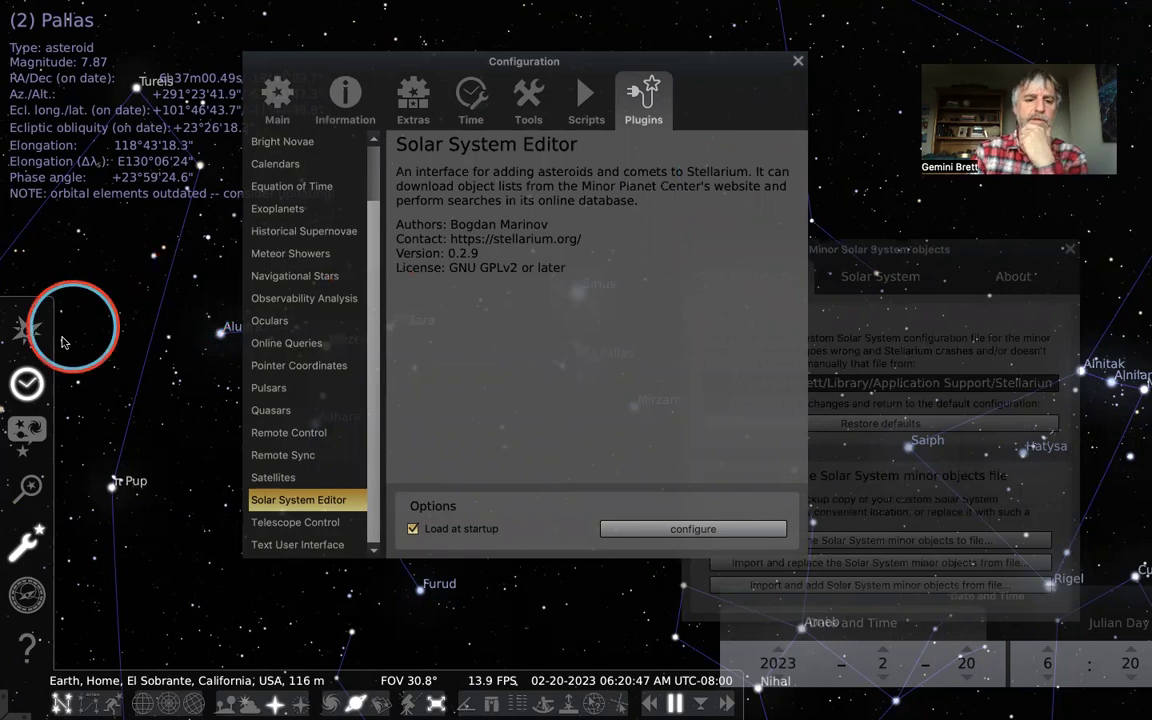
{"action": "left_click", "coordinate": [30, 490]}
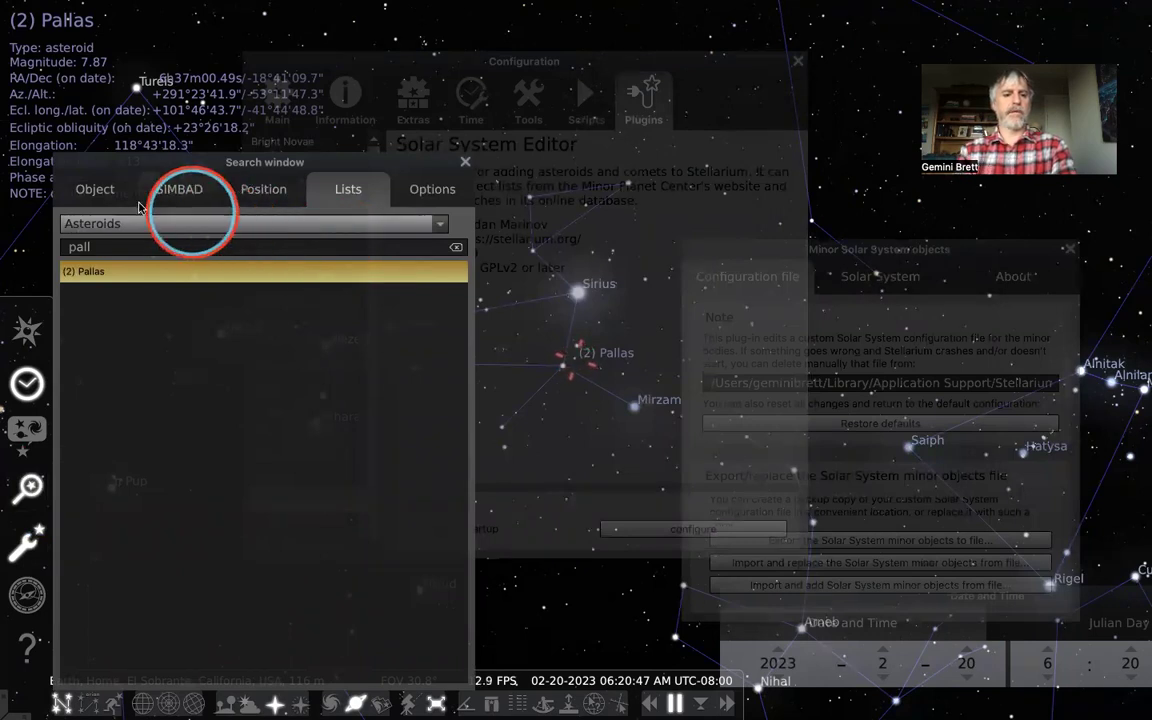
{"action": "left_click", "coordinate": [439, 224]}
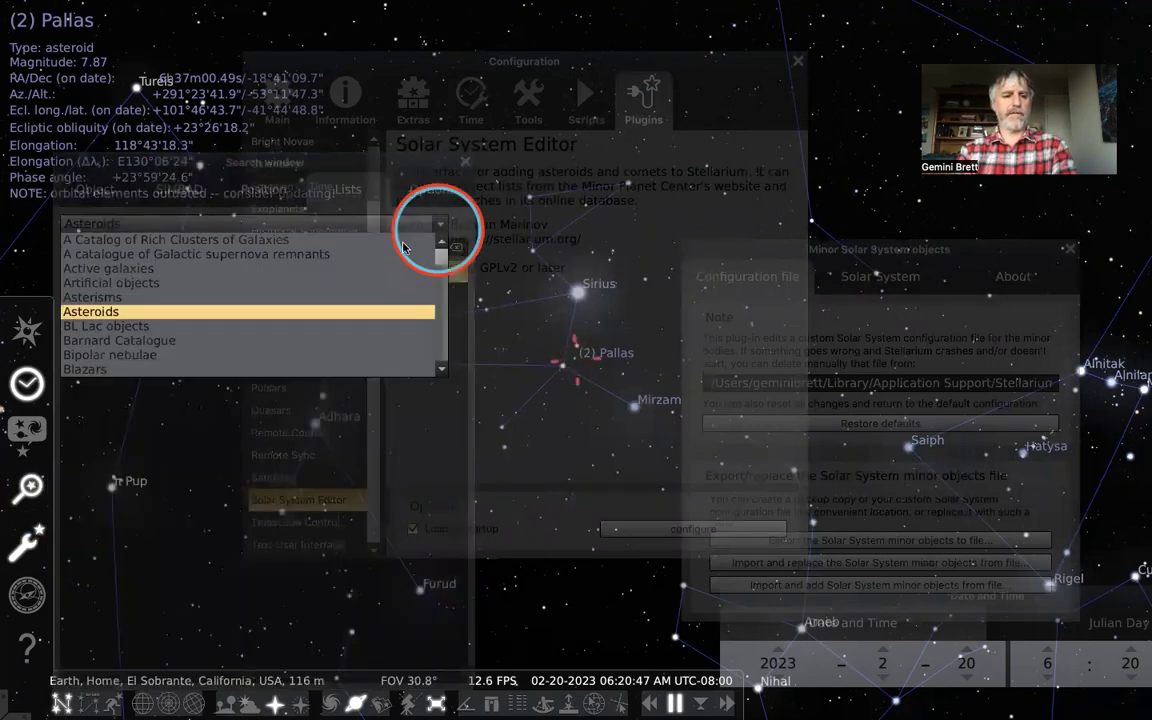
{"action": "scroll", "coordinate": [355, 289], "scroll_direction": "down", "scroll_amount": 1}
{"action": "scroll", "coordinate": [355, 289], "scroll_direction": "down", "scroll_amount": 4}
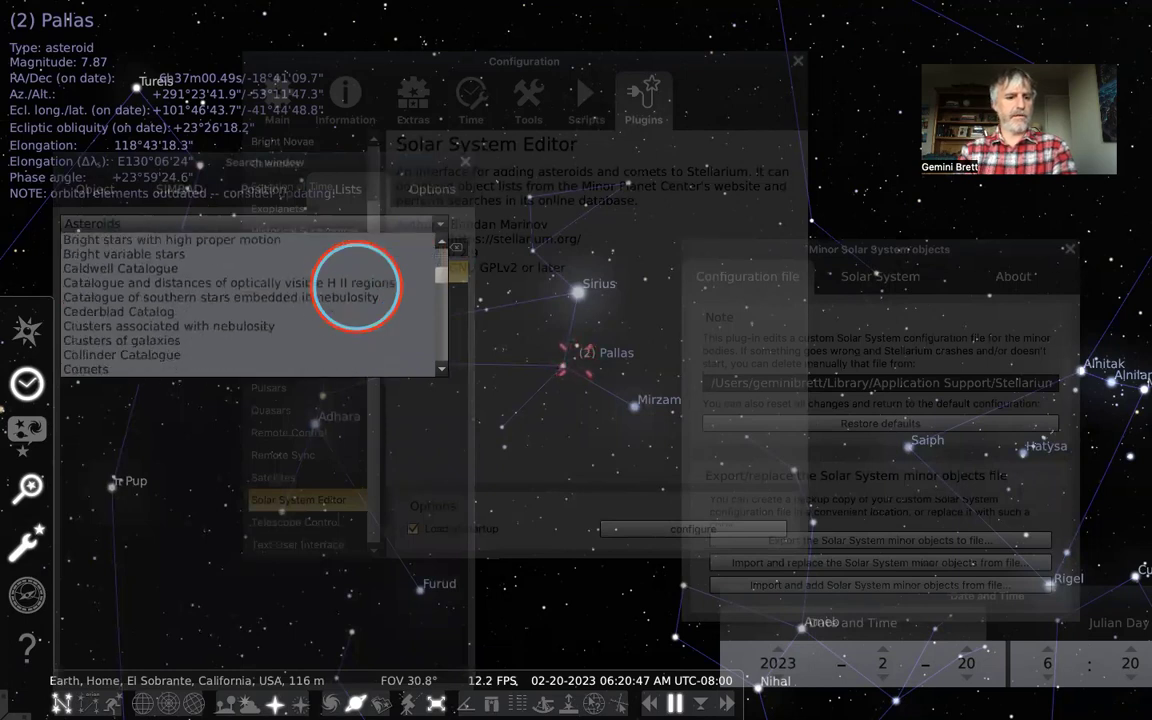
{"action": "scroll", "coordinate": [355, 287], "scroll_direction": "down", "scroll_amount": 3}
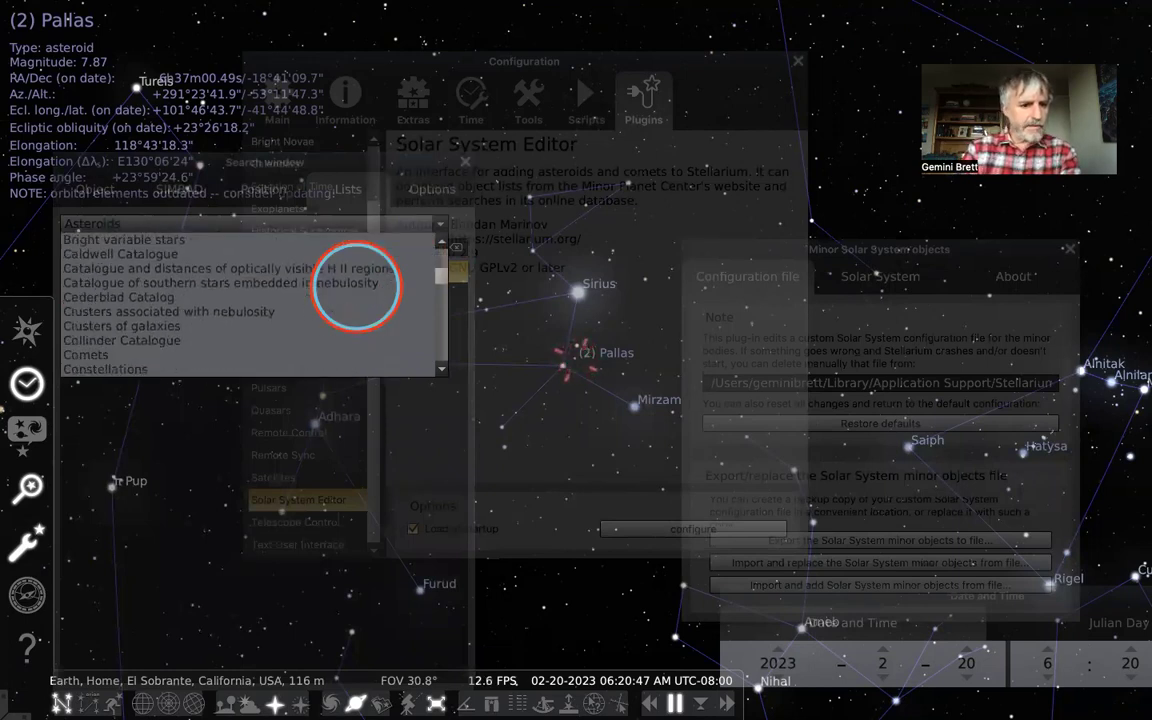
{"action": "left_click", "coordinate": [246, 440]}
- Search for "chiron" by object name, then close the search window
{"action": "left_click", "coordinate": [103, 191]}
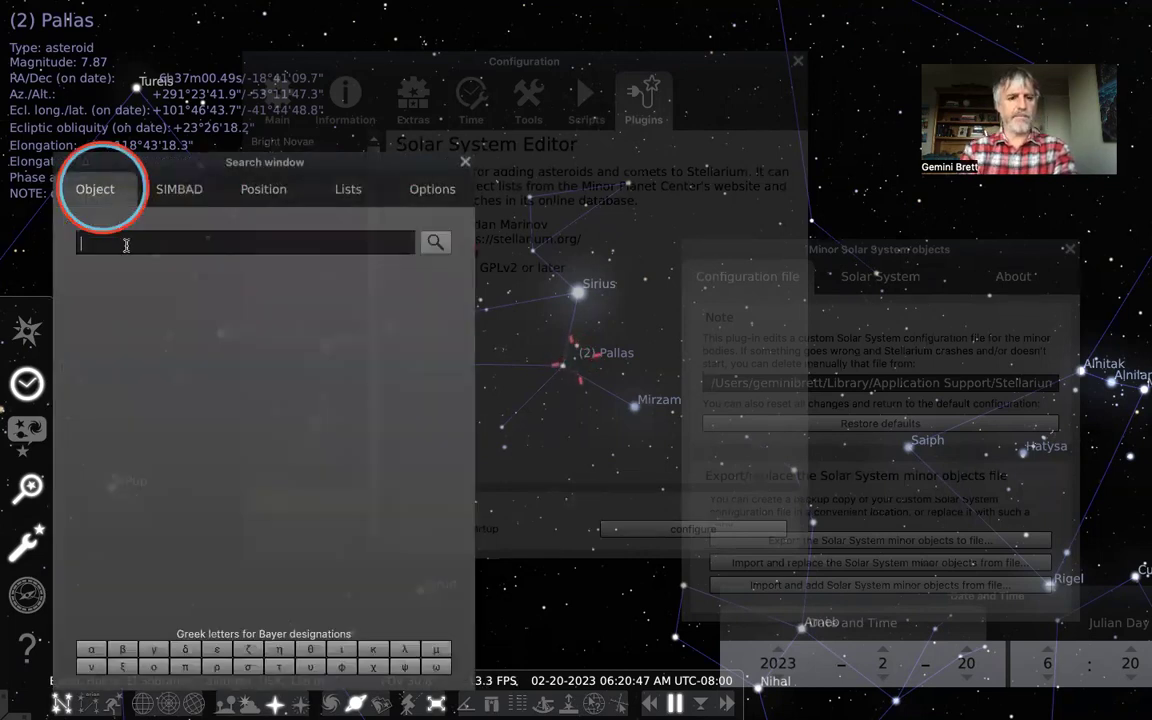
{"action": "left_click", "coordinate": [126, 249]}
{"action": "type", "text": "chiron"}
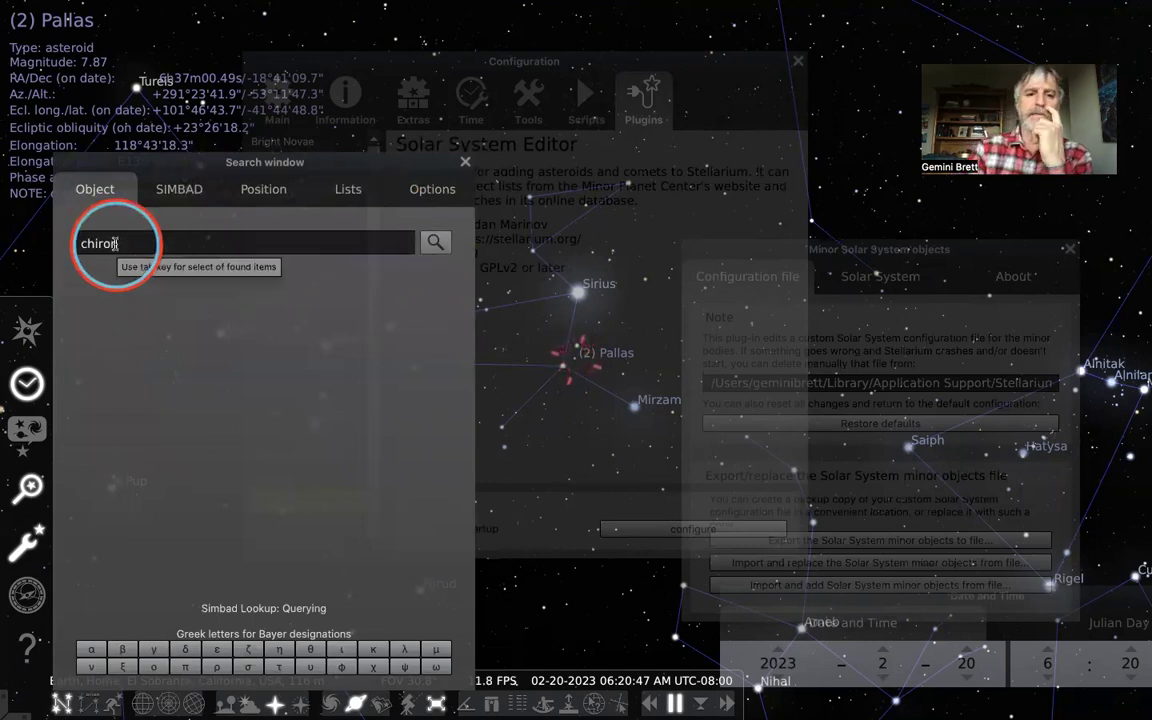
{"action": "left_click", "coordinate": [465, 162]}
- Bring the Minor Solar System objects window forward and review its About page and its list of loaded minor objects
{"action": "left_click_drag", "start_coordinate": [868, 235], "coordinate": [689, 133]}
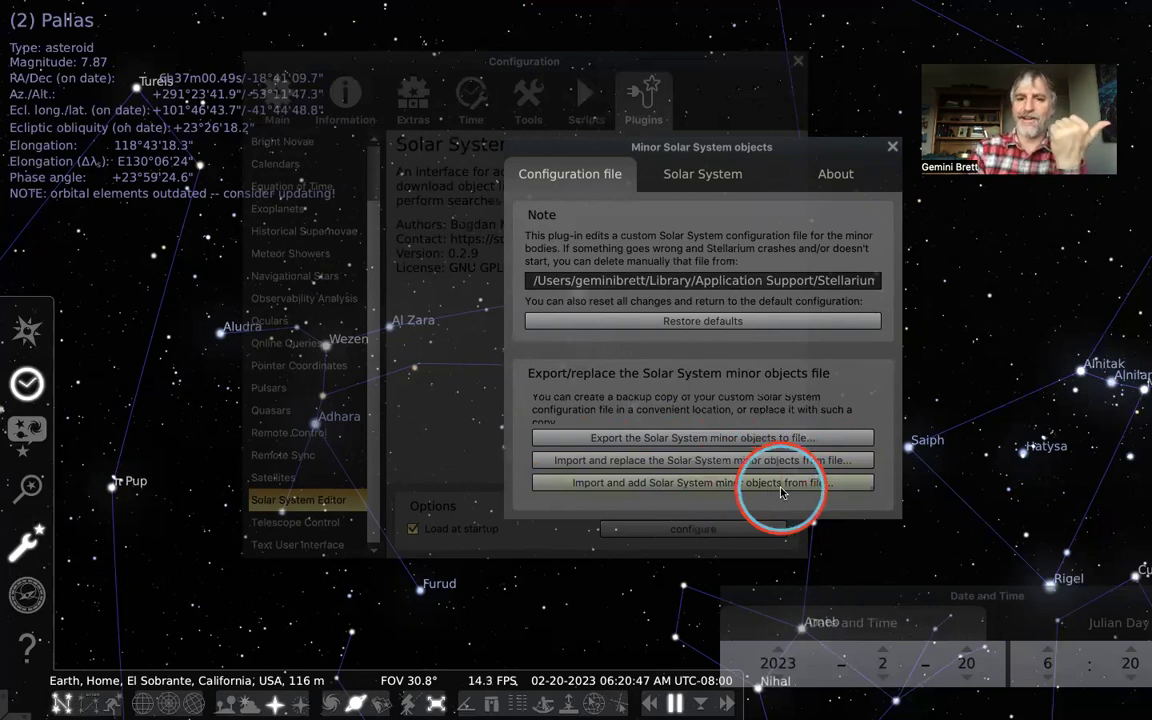
{"action": "left_click", "coordinate": [703, 176]}
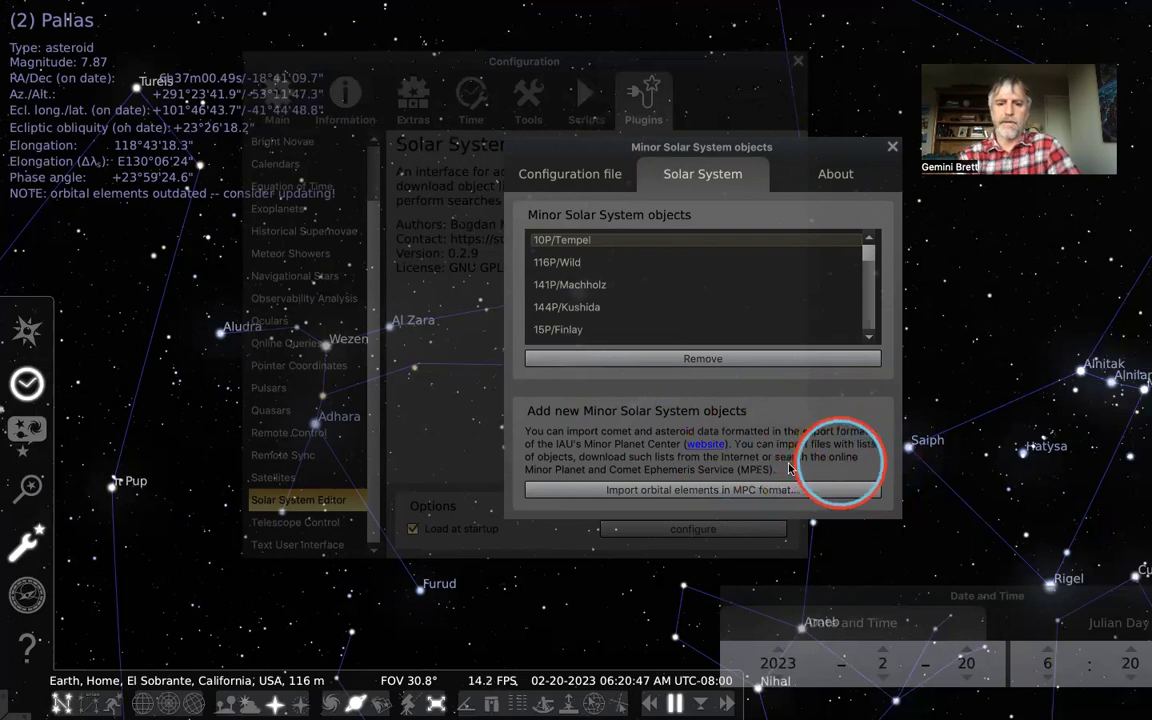
{"action": "left_click", "coordinate": [829, 186]}
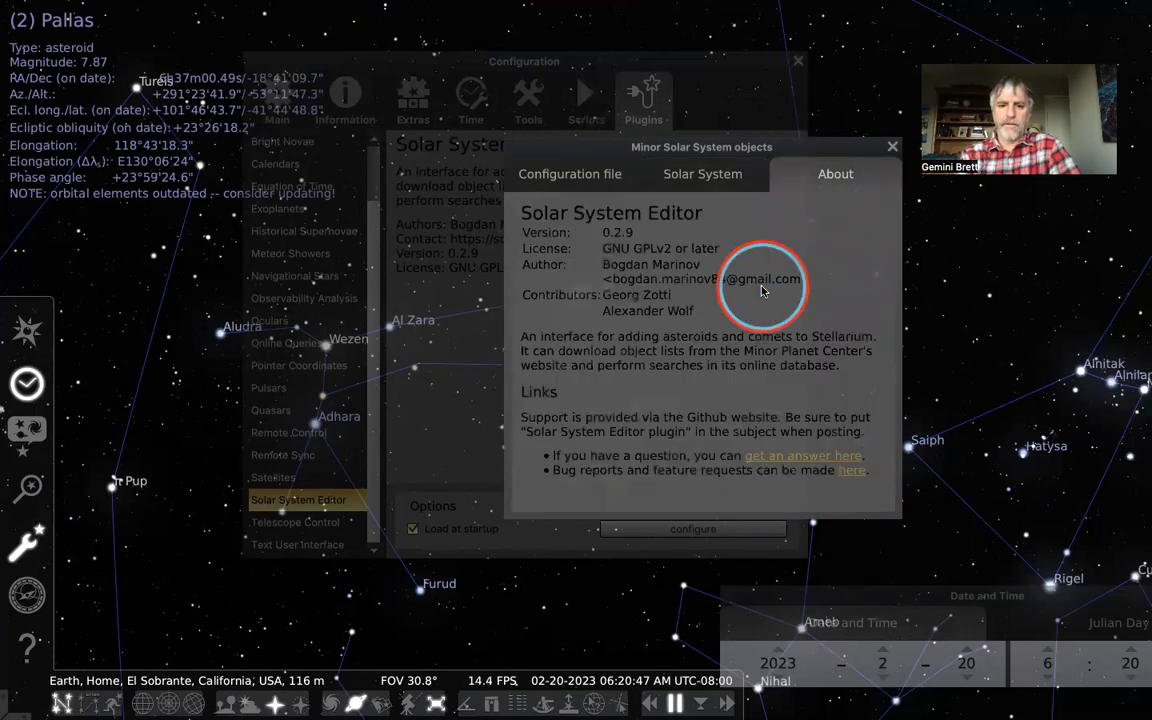
{"action": "left_click", "coordinate": [712, 180]}
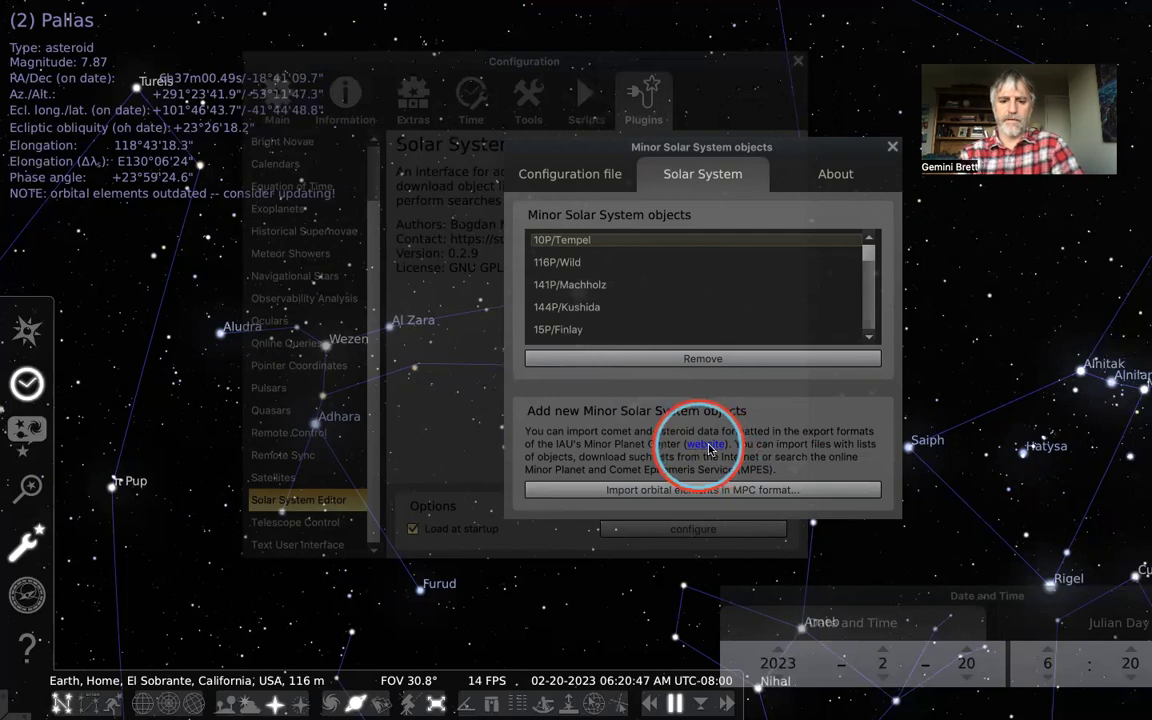
{"action": "left_click", "coordinate": [729, 240]}
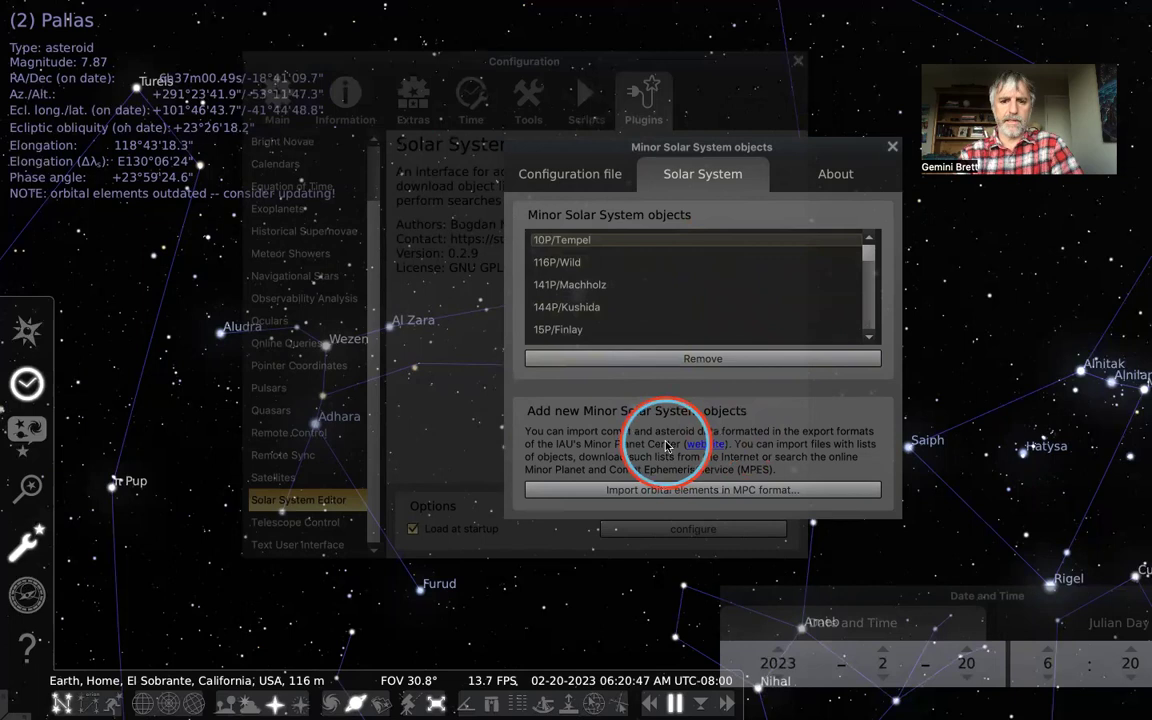
{"action": "scroll", "coordinate": [700, 320], "scroll_direction": "down", "scroll_amount": 5}
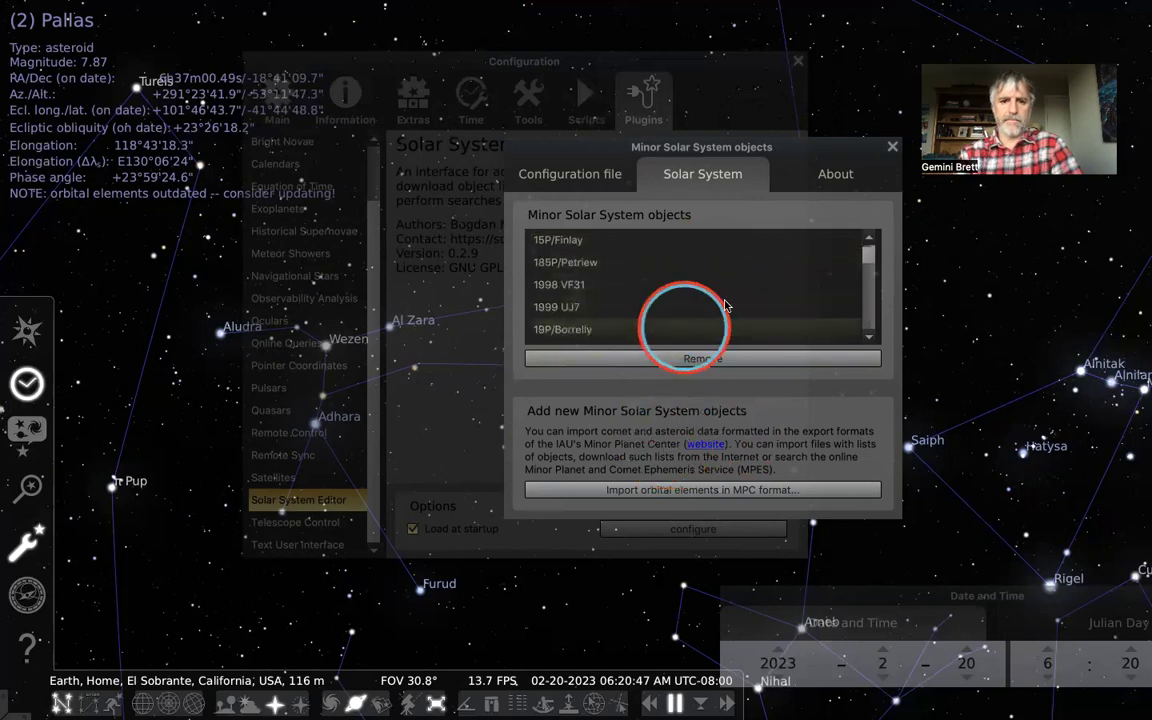
{"action": "scroll", "coordinate": [750, 303], "scroll_direction": "down", "scroll_amount": 10}
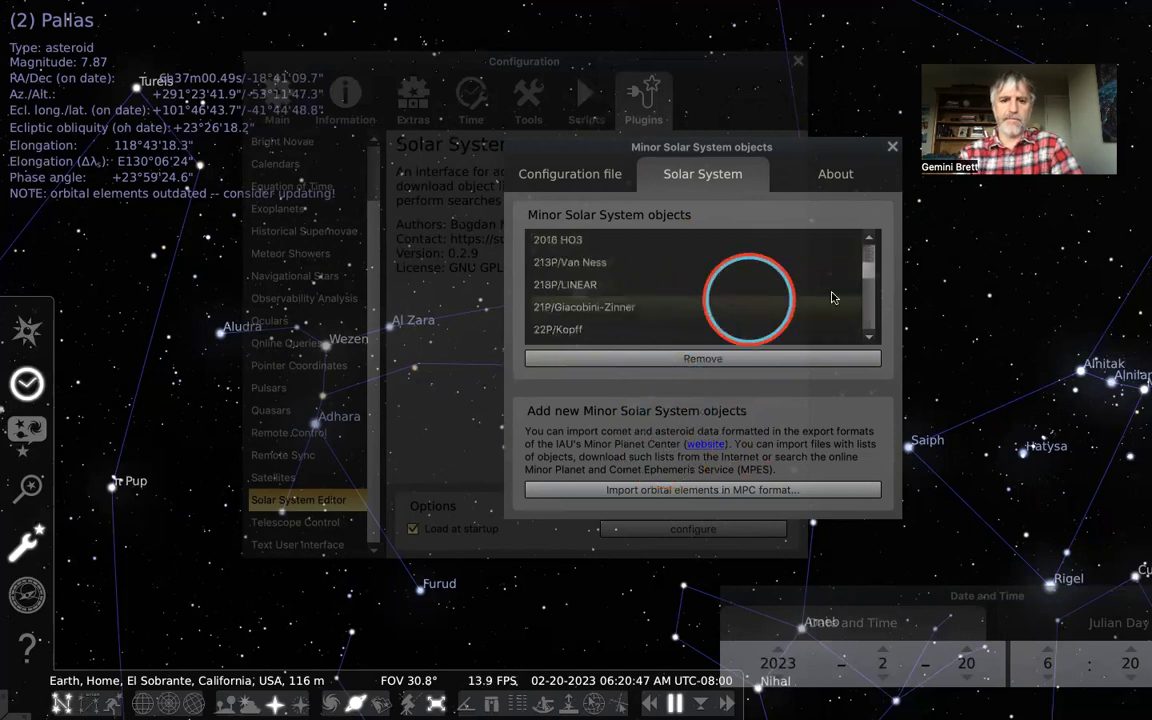
{"action": "scroll", "coordinate": [750, 320], "scroll_direction": "down", "scroll_amount": 3}
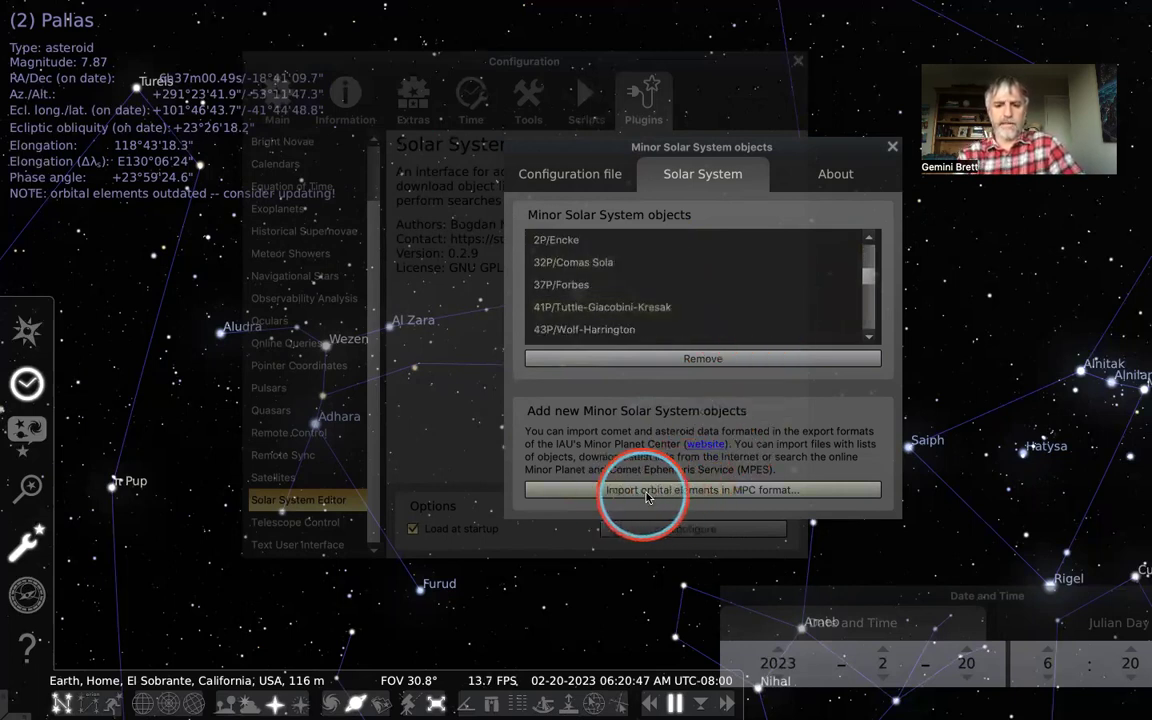
- Import Chiron through the MPC online search, with new objects added and existing ones updated
{"action": "left_click", "coordinate": [745, 490]}
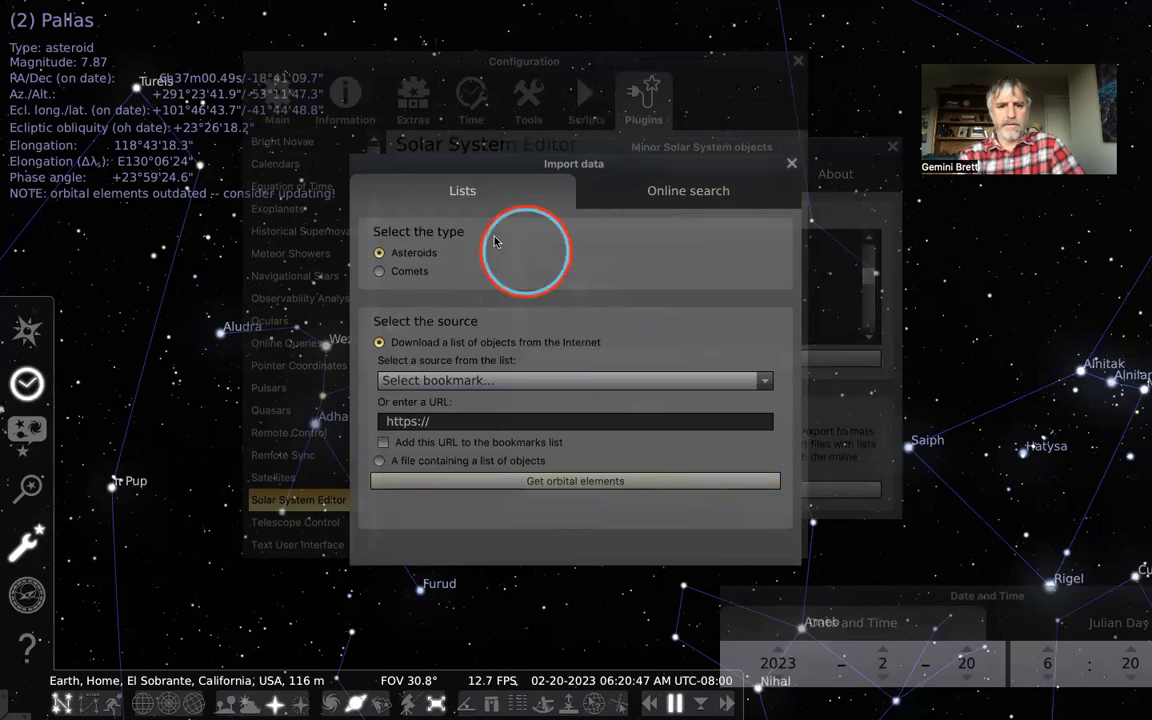
{"action": "left_click", "coordinate": [661, 204]}
{"action": "left_click", "coordinate": [417, 279]}
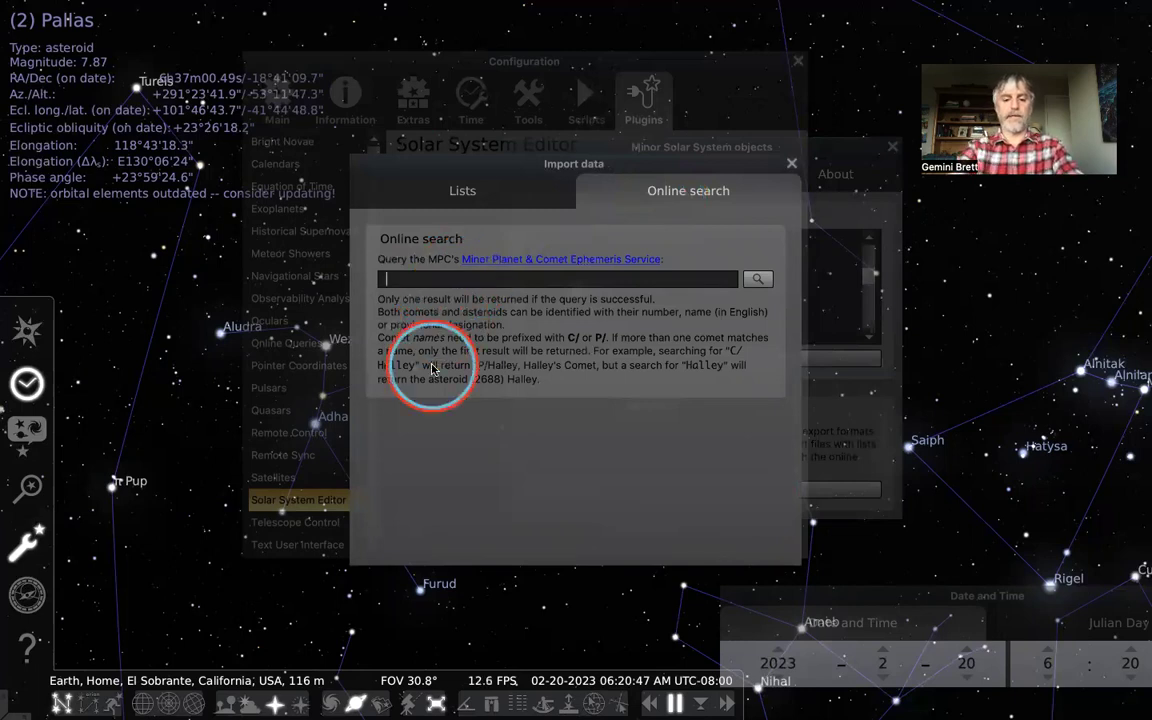
{"action": "type", "text": "Chiron"}
{"action": "key", "text": "Return"}
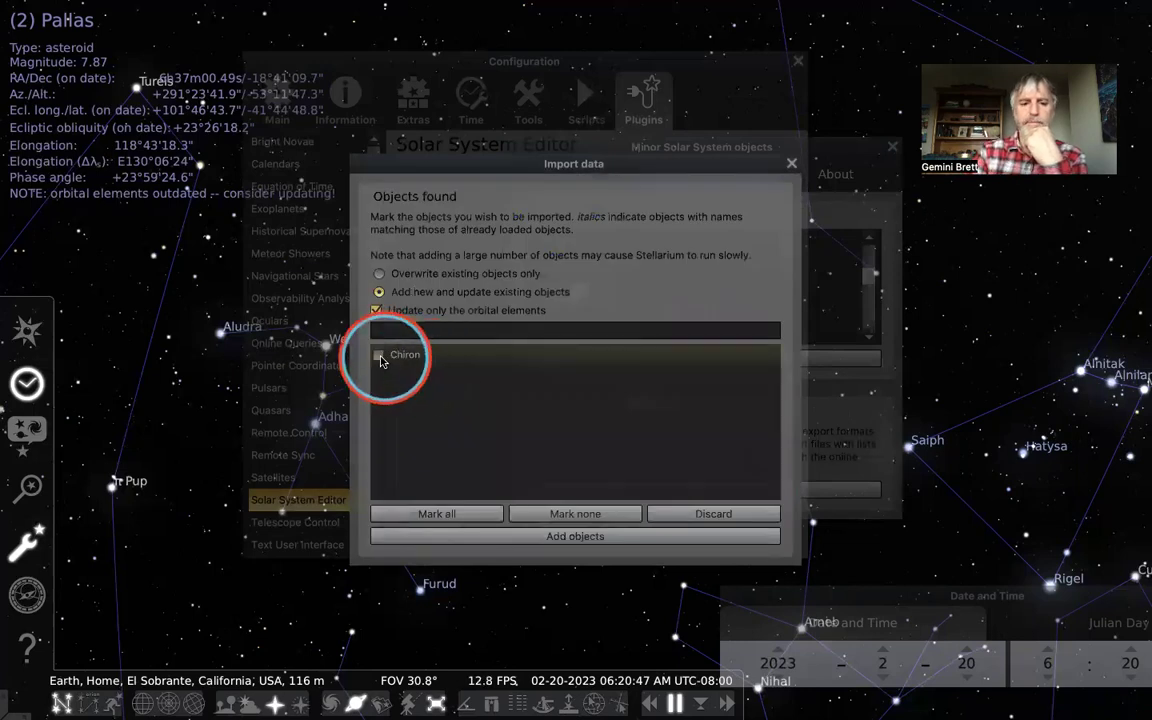
{"action": "left_click", "coordinate": [378, 356]}
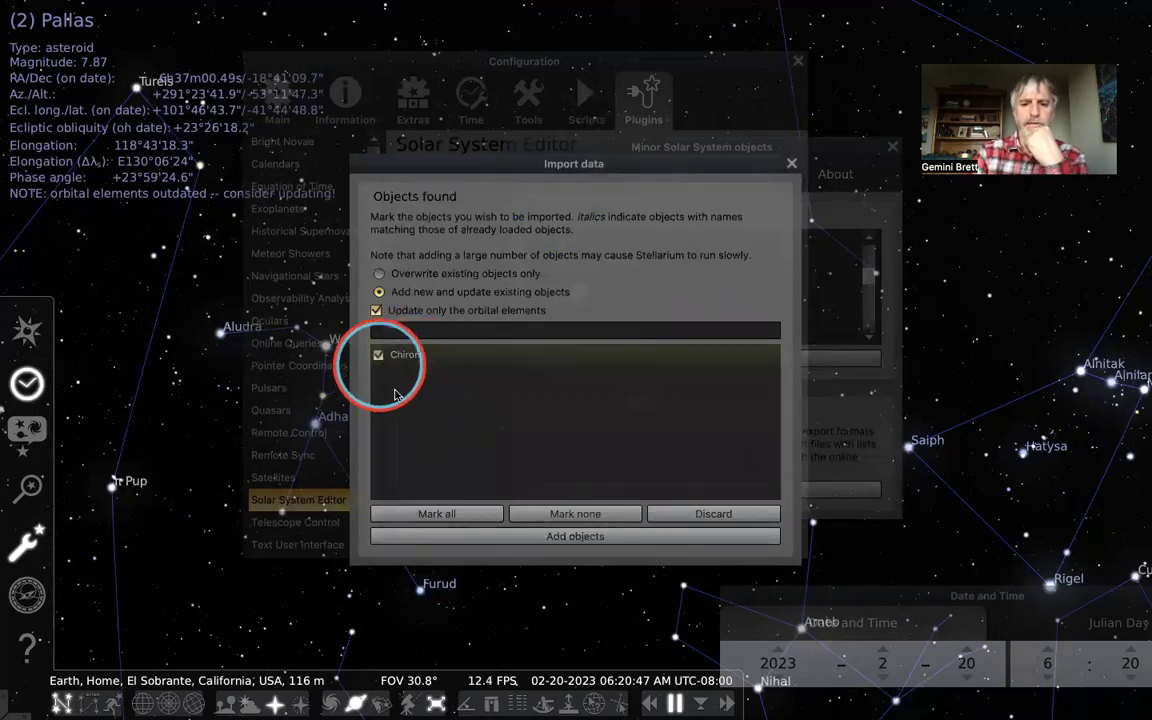
{"action": "left_click", "coordinate": [574, 537]}
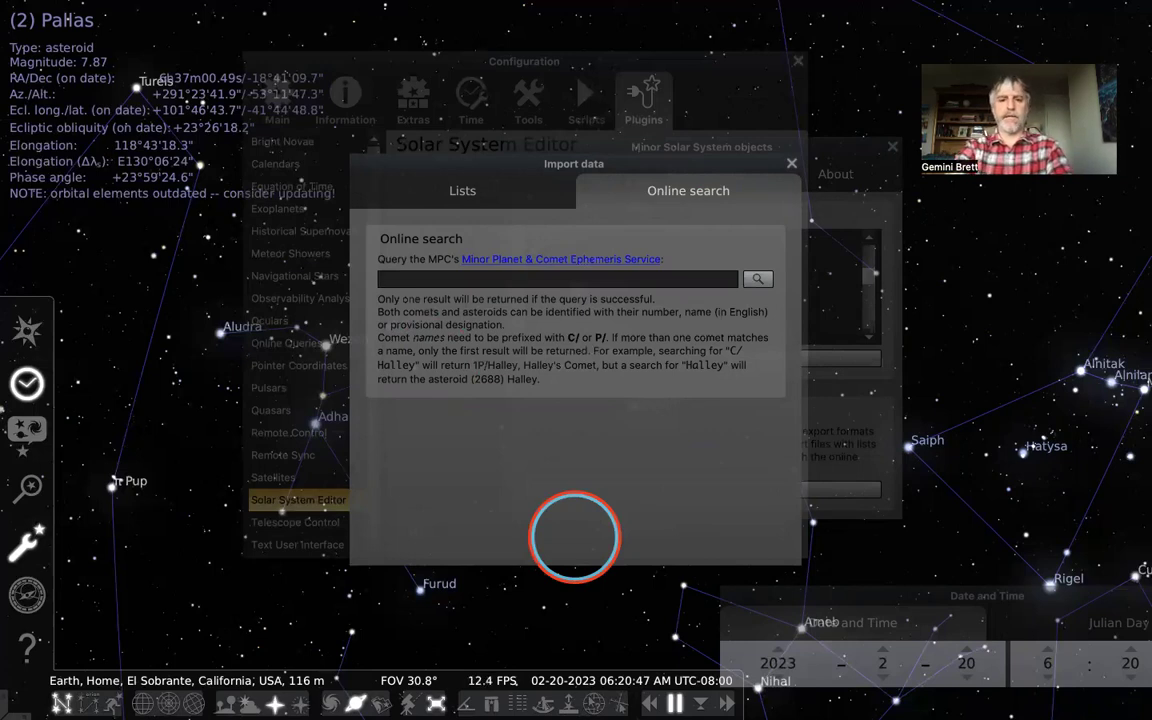
- Look up Pallas in the MPC online search and import its current orbital elements to update the existing object
{"action": "key", "text": "Return"}
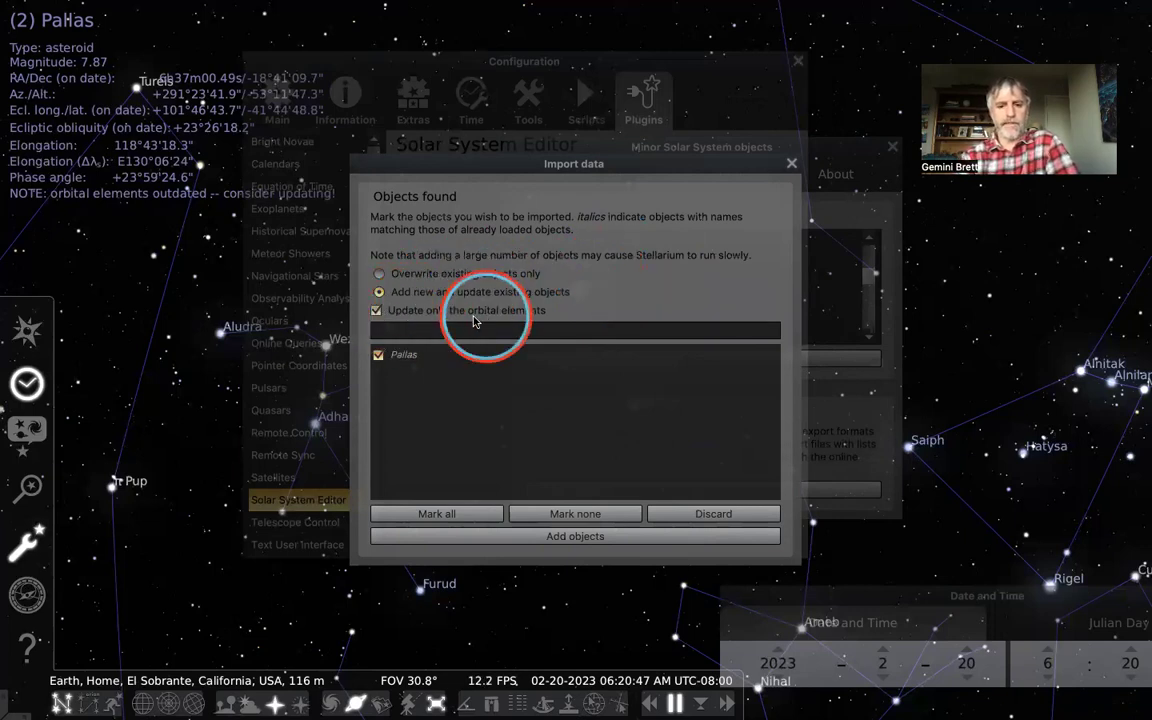
{"action": "left_click", "coordinate": [542, 538]}
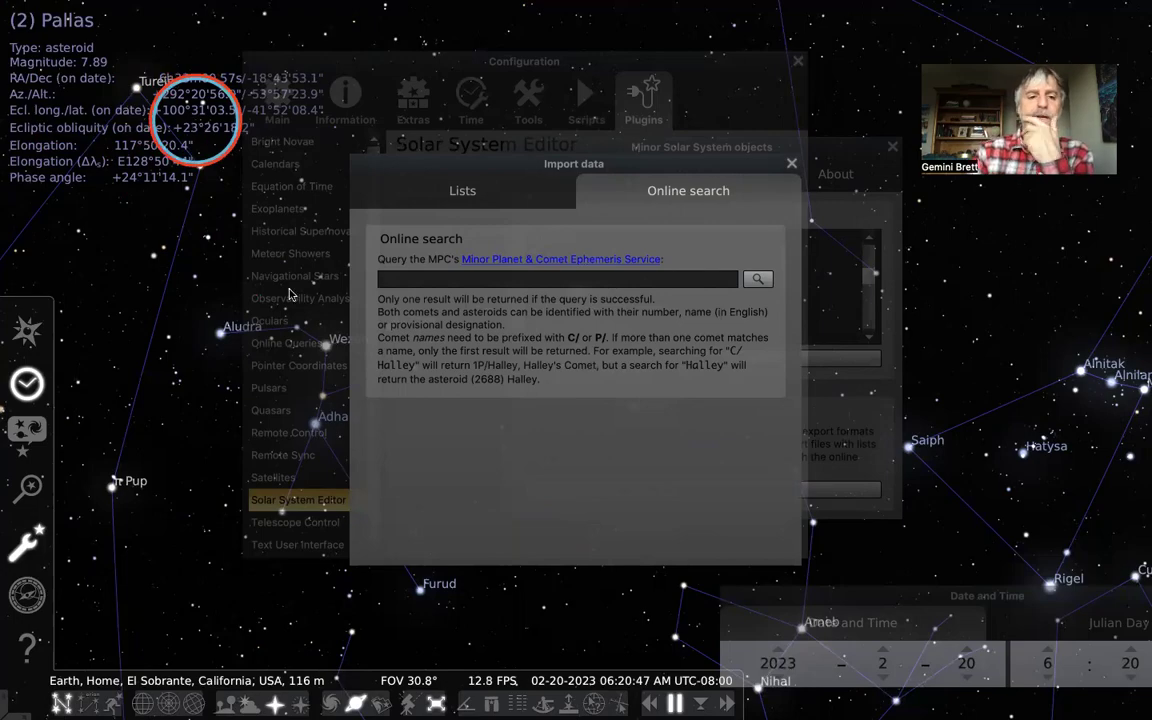
- Switch to the desktop showing Chrome's FAQ page and bring forward the charts program behind it
{"action": "key", "text": "ctrl+Left"}
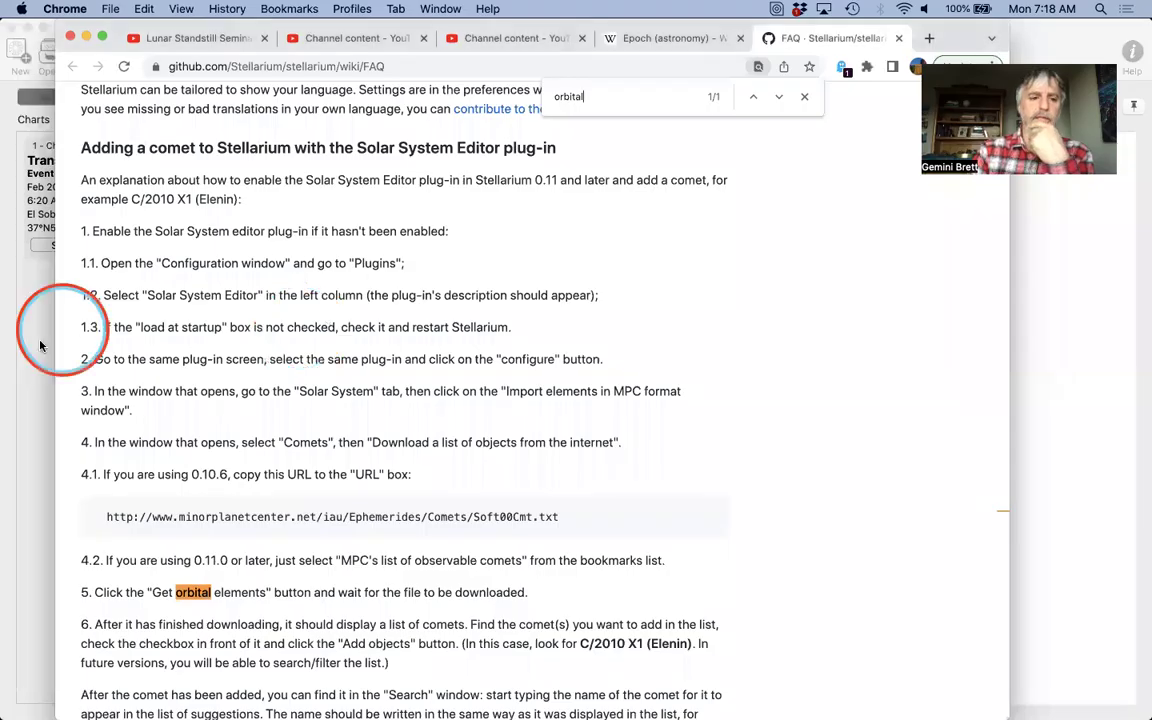
{"action": "left_click", "coordinate": [40, 346]}
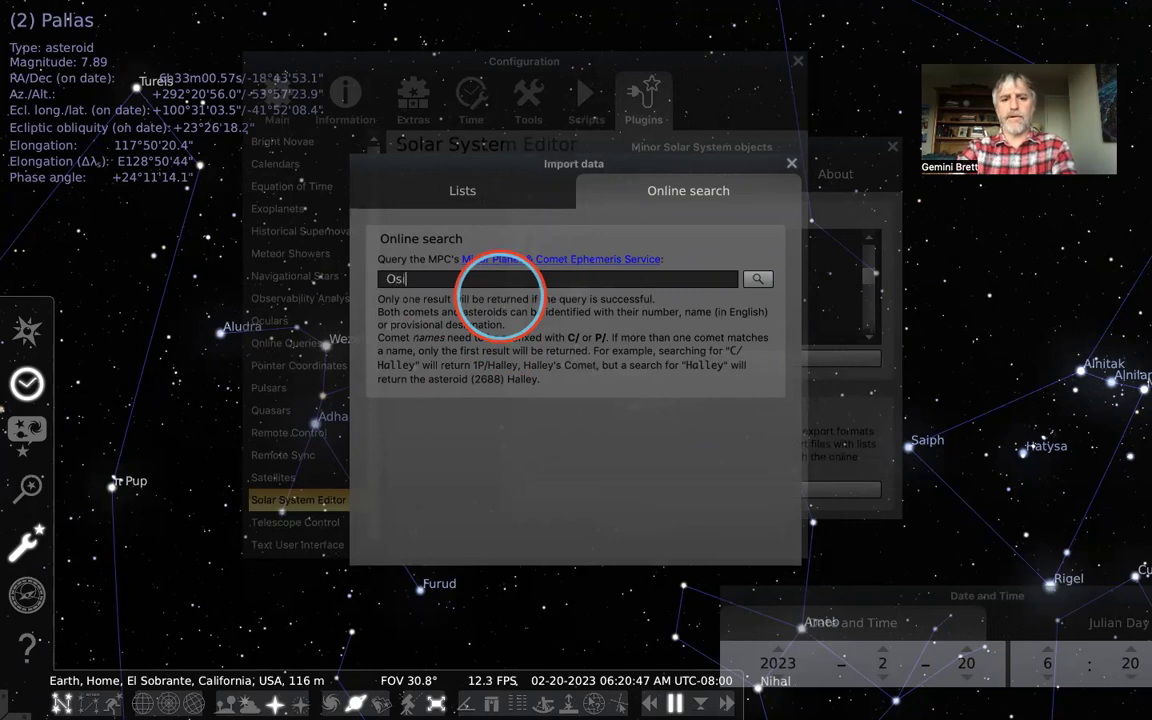
- Back in Stellarium, look up Osiris in the MPC online search and import it as a new object
{"action": "key", "text": "Return"}
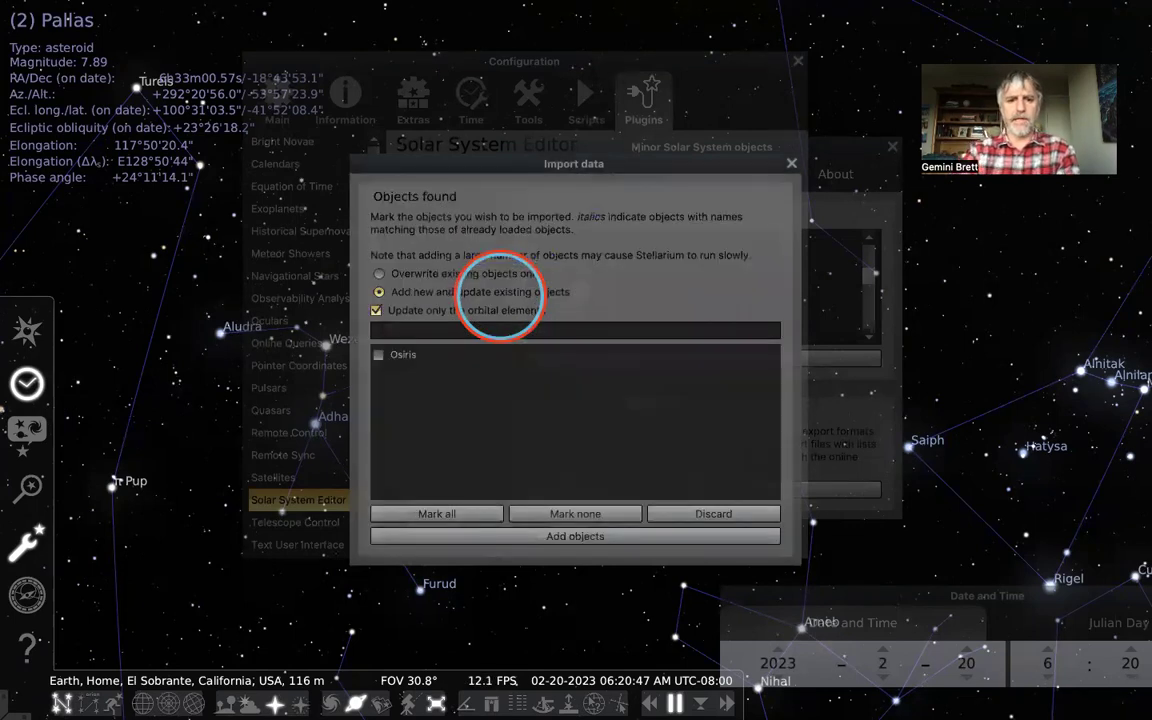
{"action": "left_click", "coordinate": [378, 354]}
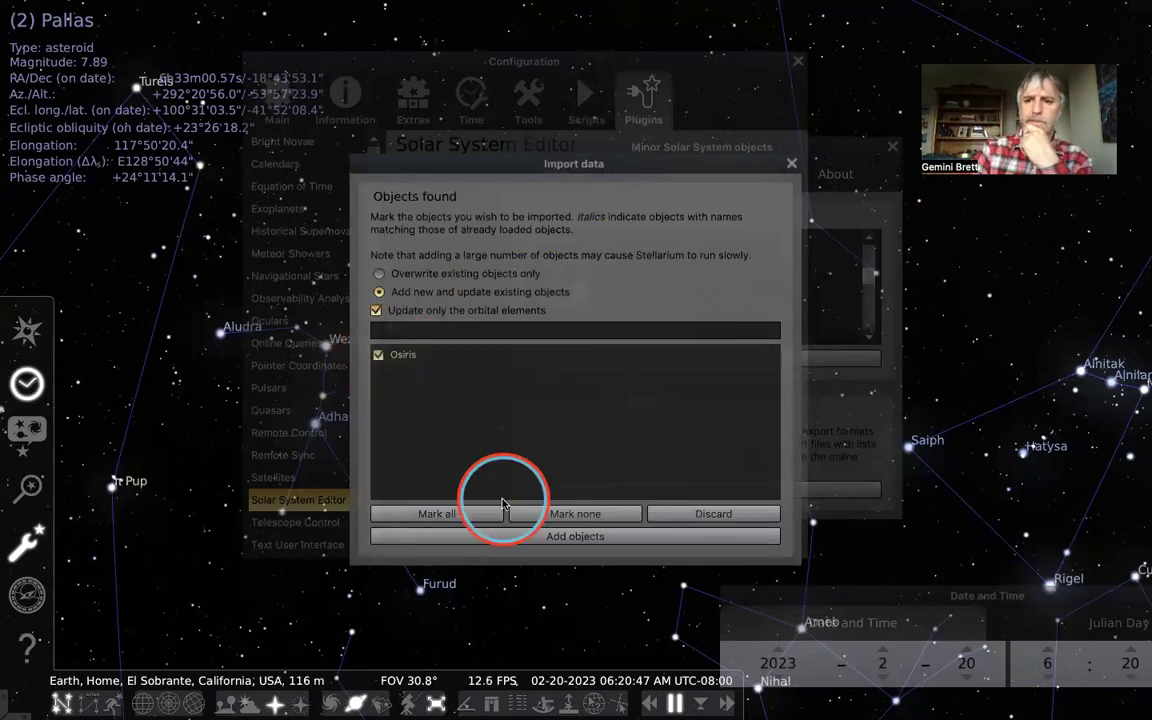
{"action": "left_click", "coordinate": [538, 537]}
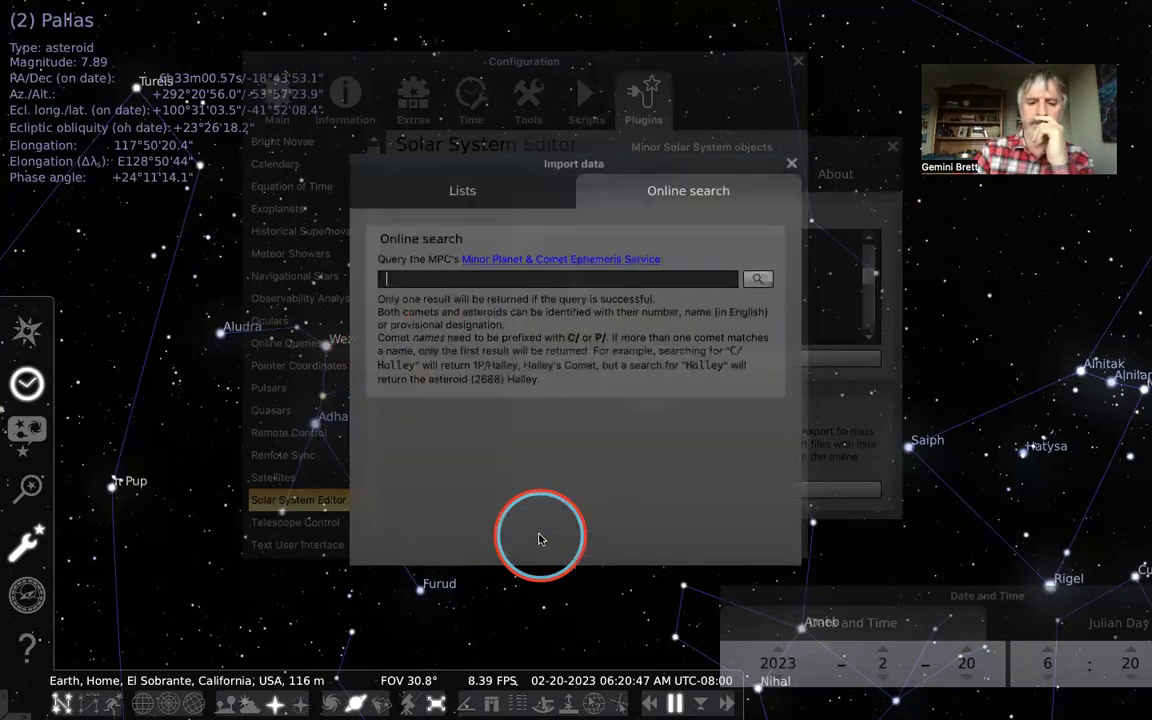
- Look up Brett in the MPC online search and import it with new objects added and existing ones updated
{"action": "left_click", "coordinate": [452, 282]}
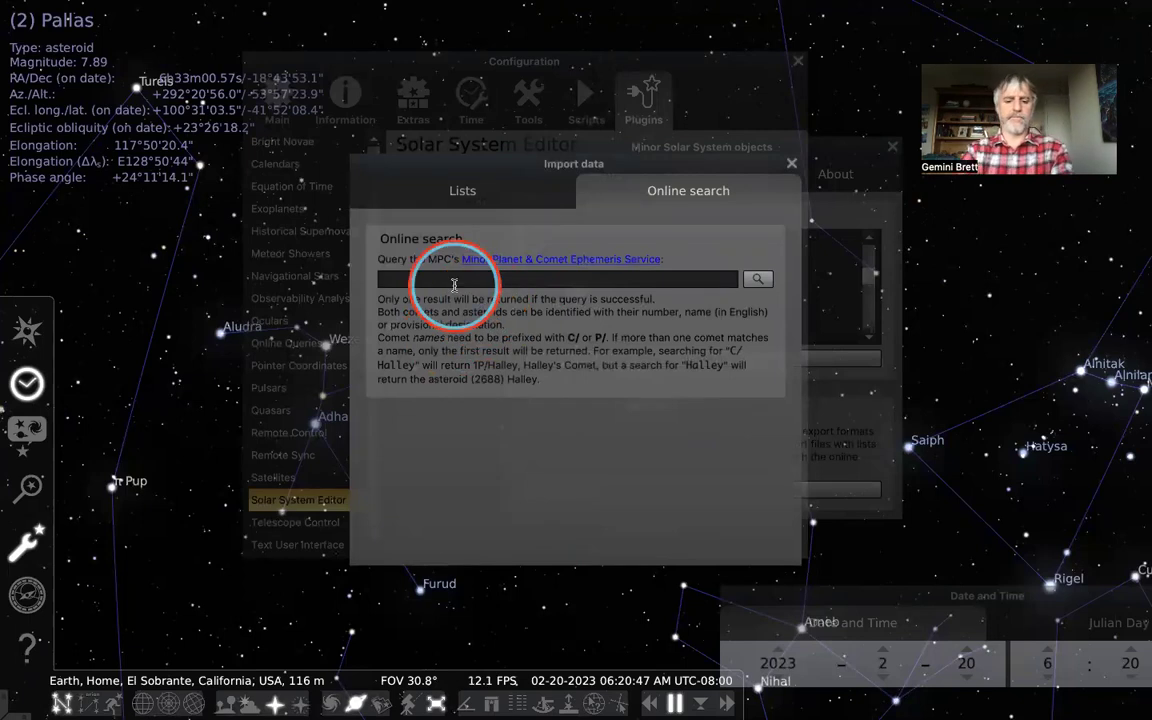
{"action": "type", "text": "B"}
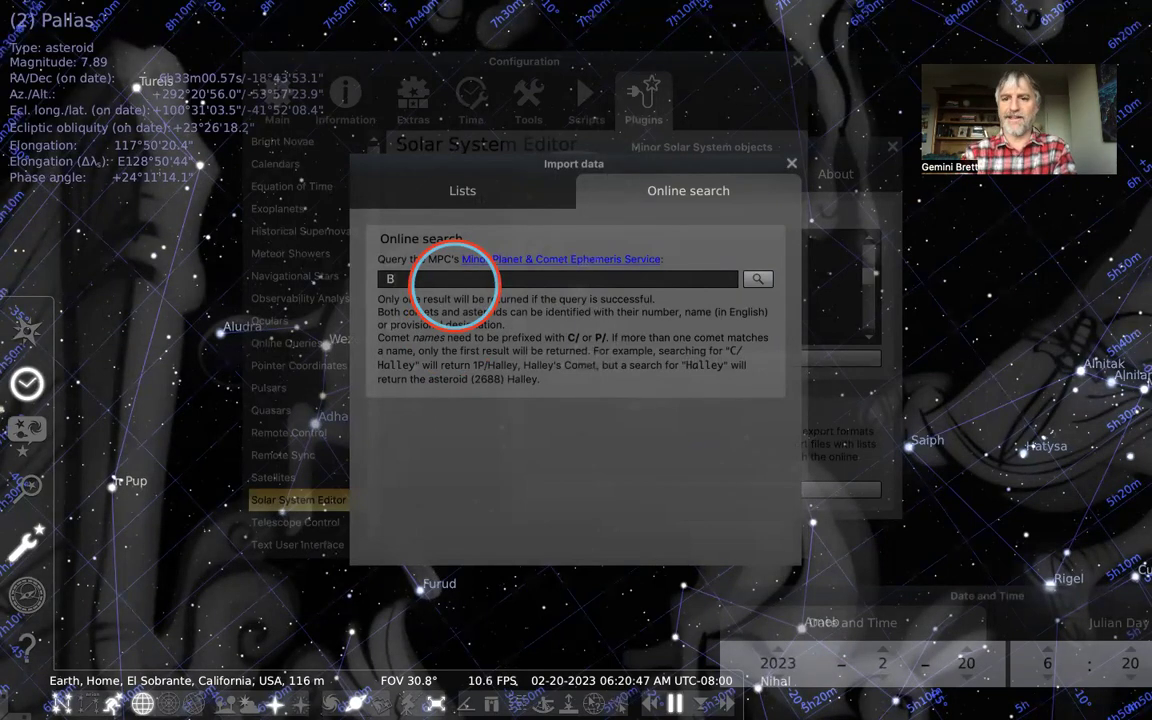
{"action": "type", "text": "el"}
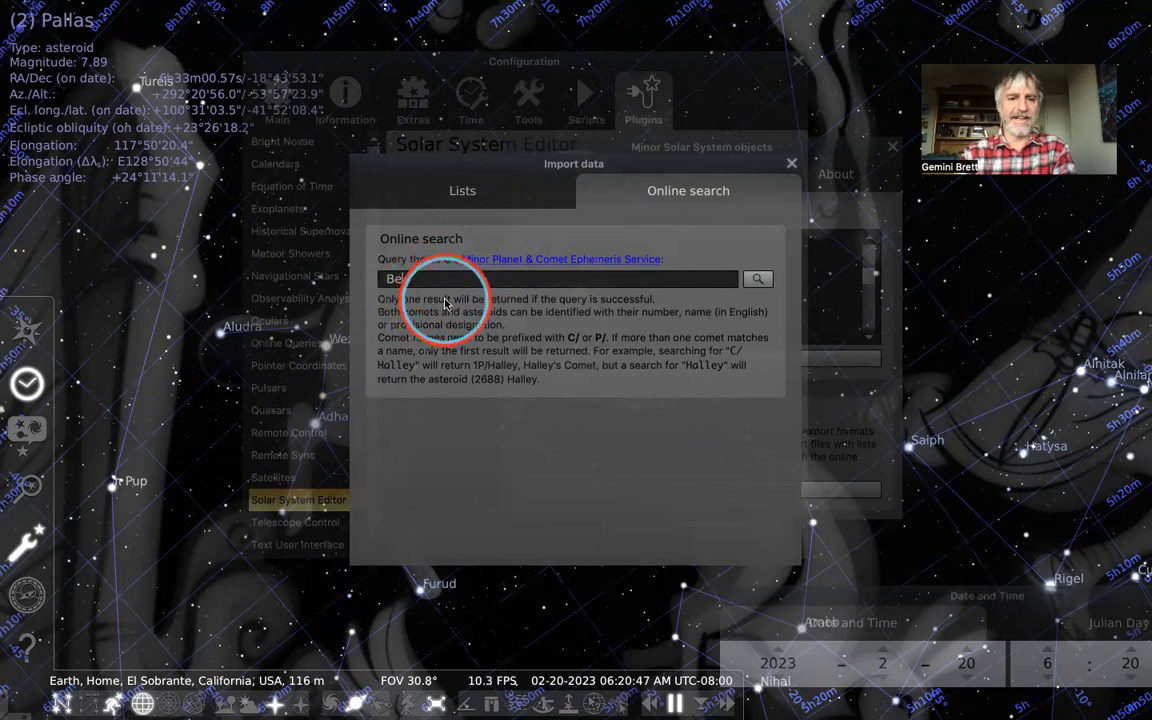
{"action": "key", "text": "BackSpace"}
{"action": "key", "text": "BackSpace"}
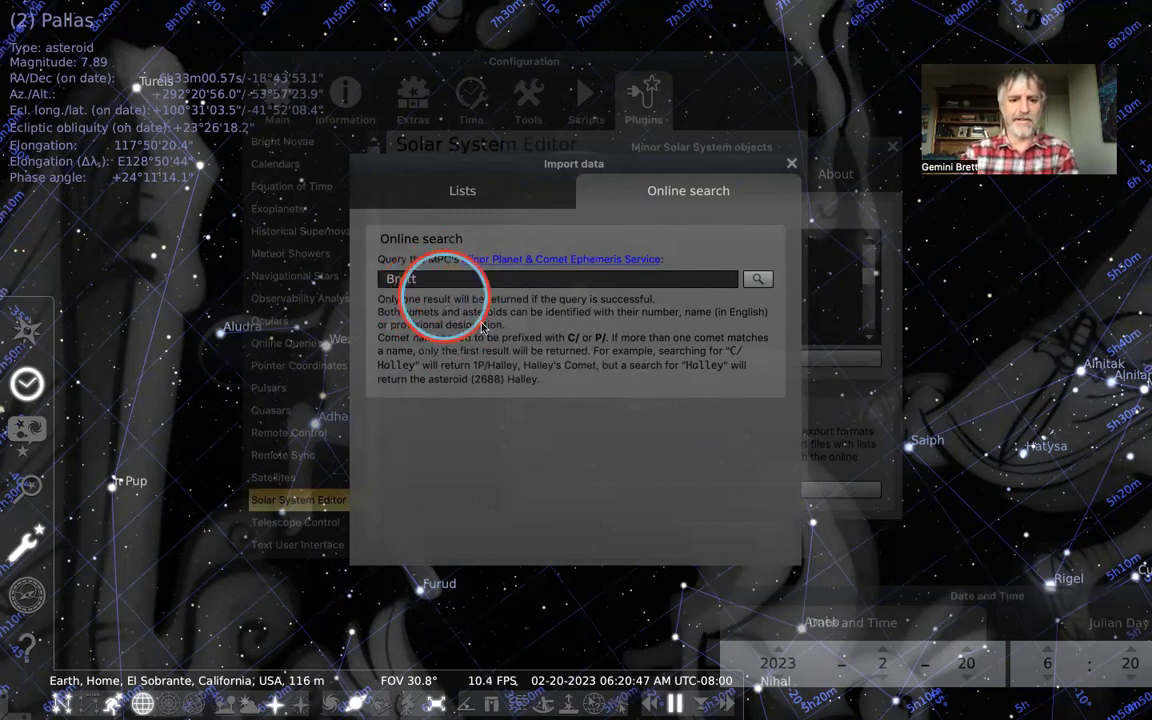
{"action": "key", "text": "Return"}
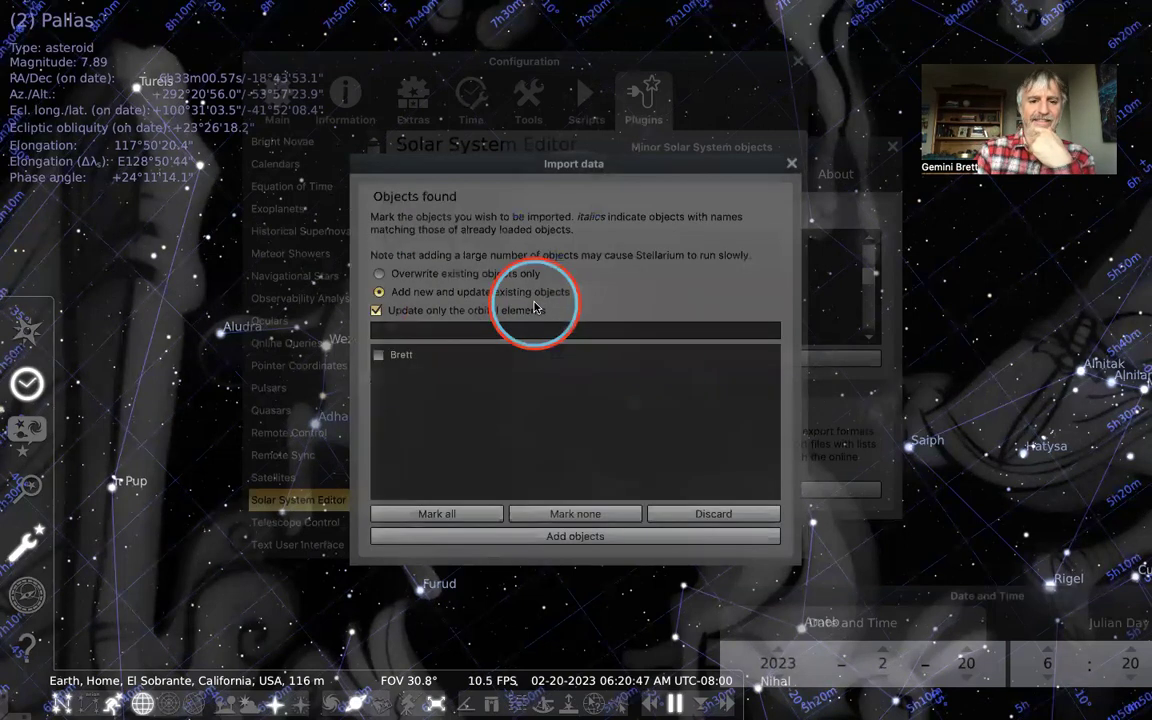
{"action": "left_click", "coordinate": [379, 356]}
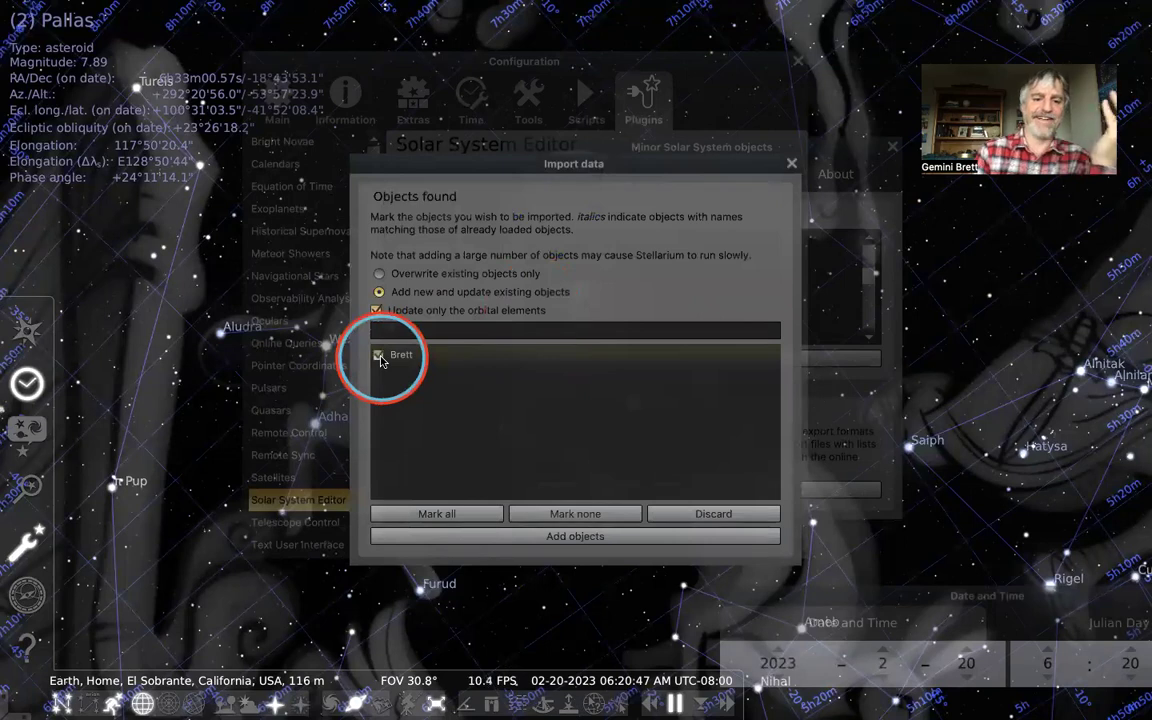
{"action": "left_click", "coordinate": [522, 540]}
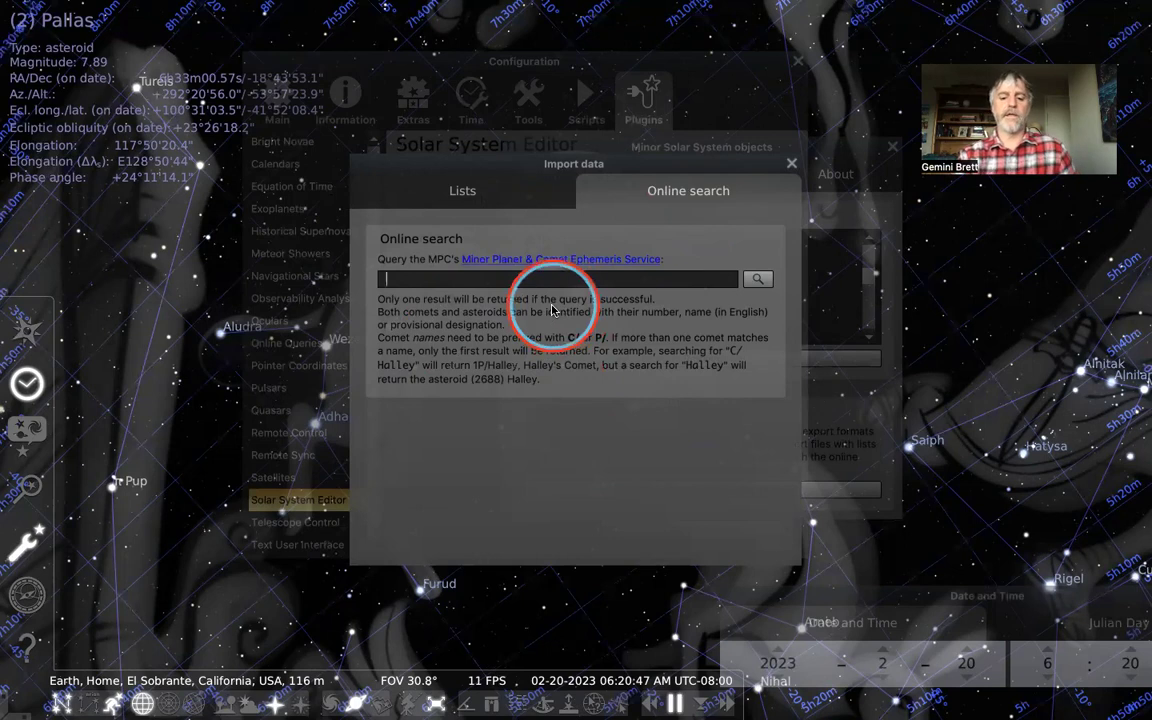
- Look up Pholus in the MPC online search and import it into the Solar System objects
{"action": "type", "text": "holus"}
{"action": "key", "text": "Return"}
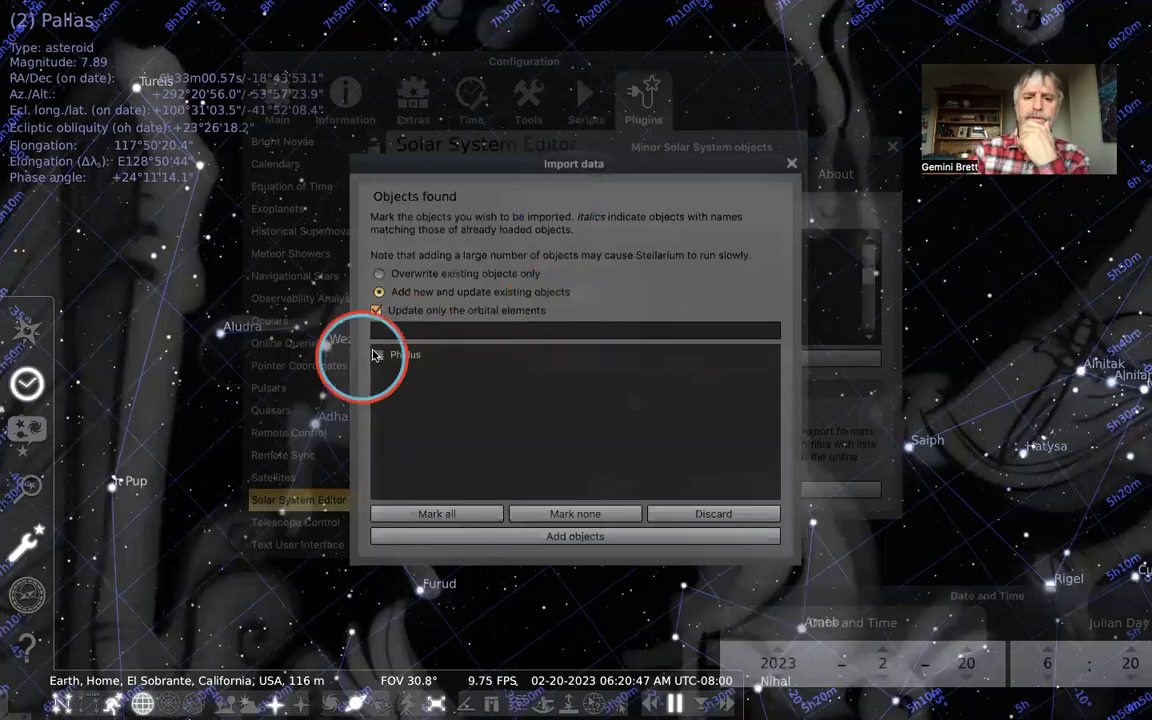
{"action": "left_click", "coordinate": [378, 355]}
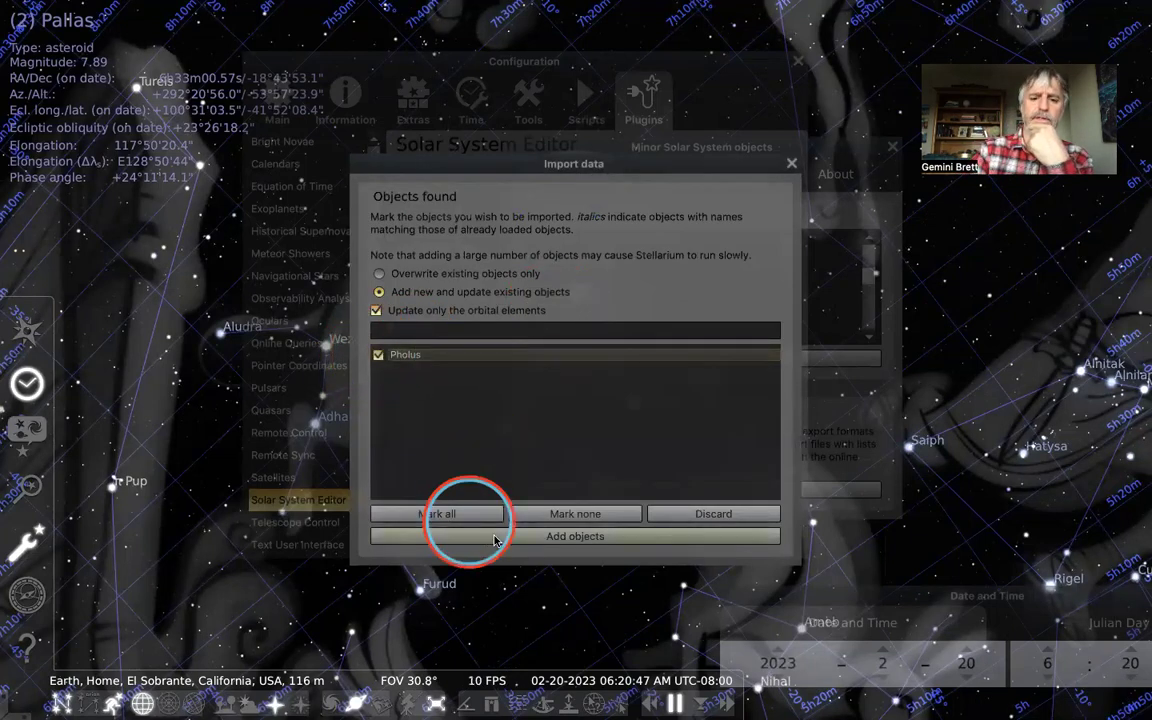
{"action": "left_click", "coordinate": [528, 539]}
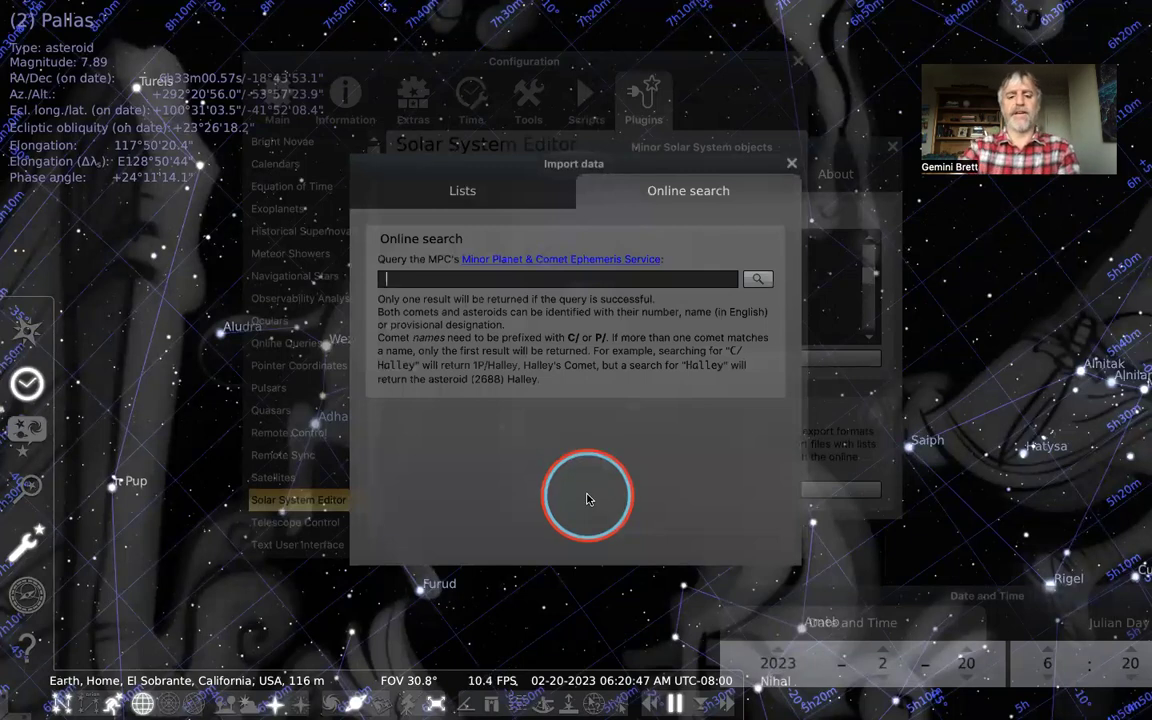
- Try to look up Charliko in the MPC online search
{"action": "left_click", "coordinate": [414, 276]}
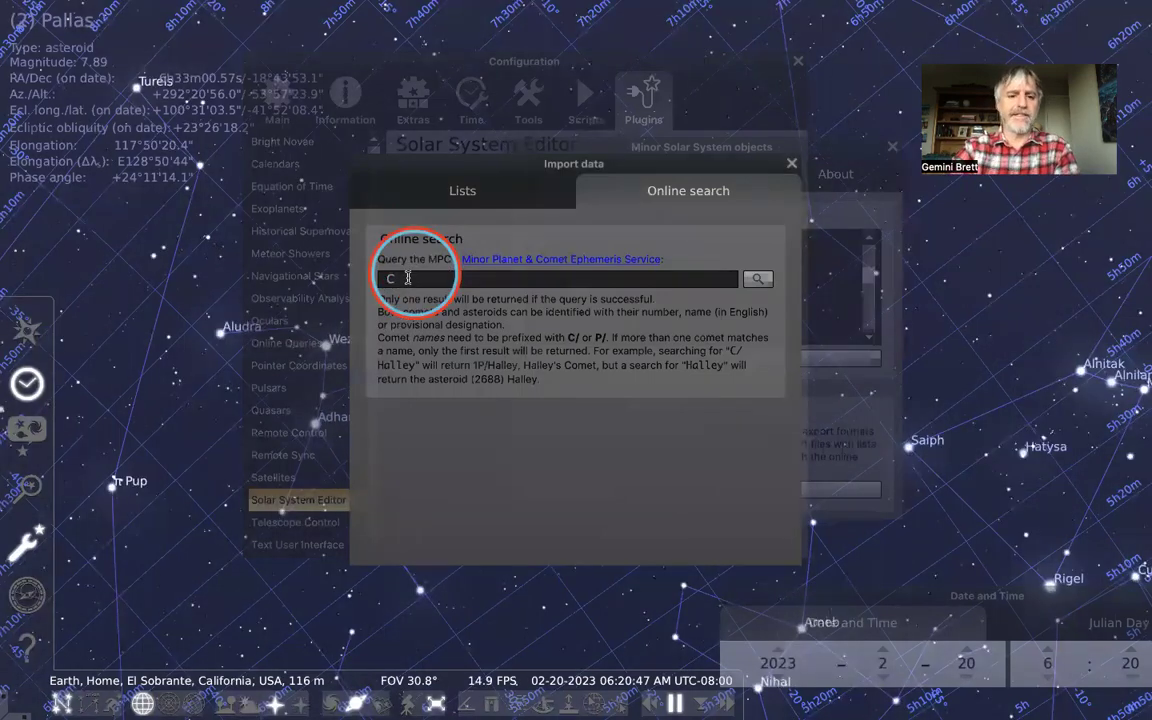
{"action": "left_click", "coordinate": [408, 278]}
{"action": "type", "text": "hariklo"}
{"action": "key", "text": "Return"}
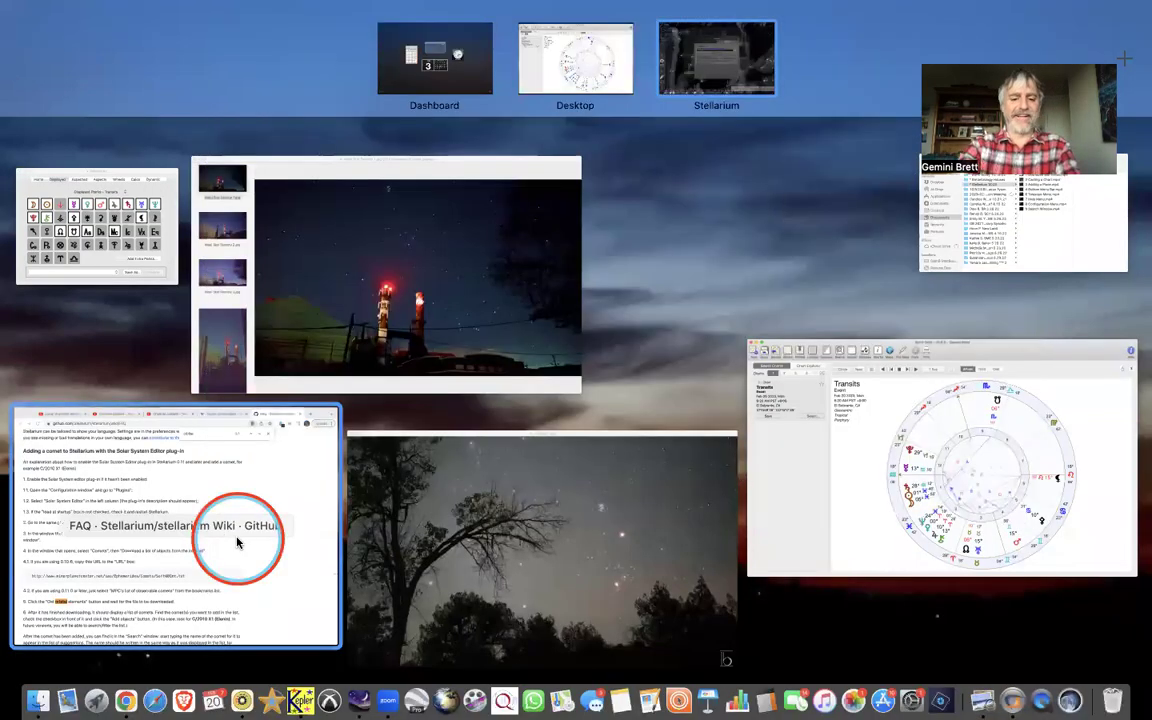
- Switch to Chrome and search Google for "centaur charliko" in a new tab to check the asteroid's spelling
{"action": "left_click", "coordinate": [237, 543]}
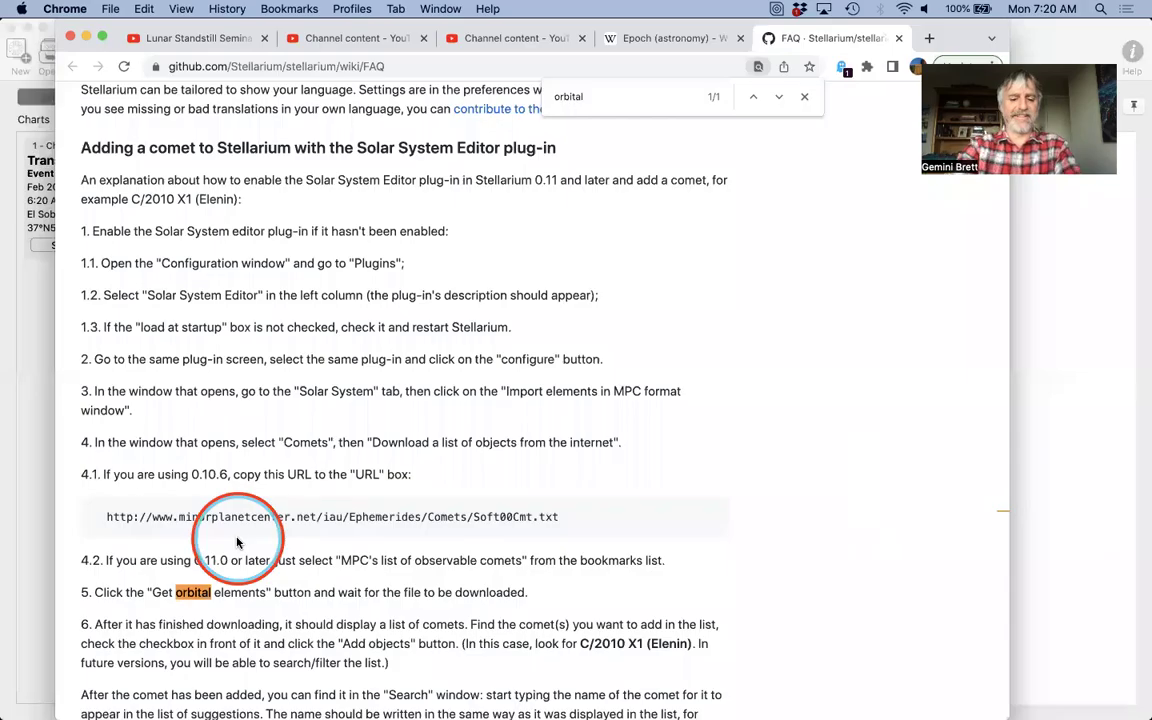
{"action": "key", "text": "super+t"}
{"action": "type", "text": "centa"}
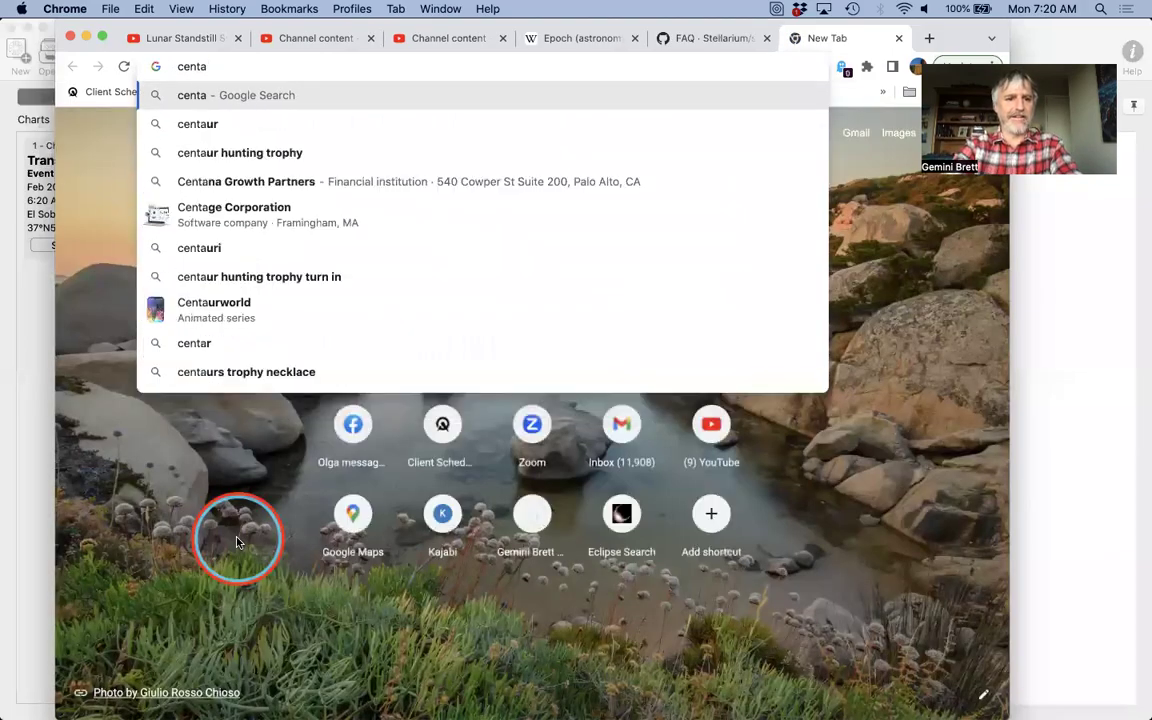
{"action": "type", "text": "ur chariklo"}
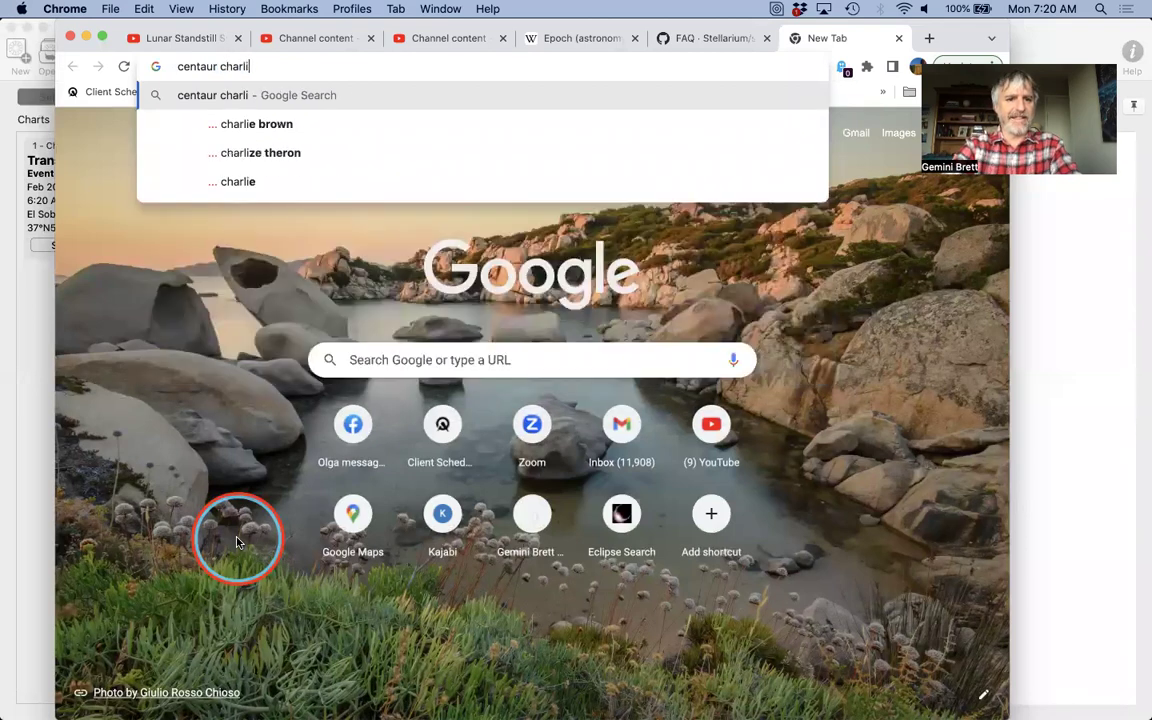
{"action": "key", "text": "Return"}
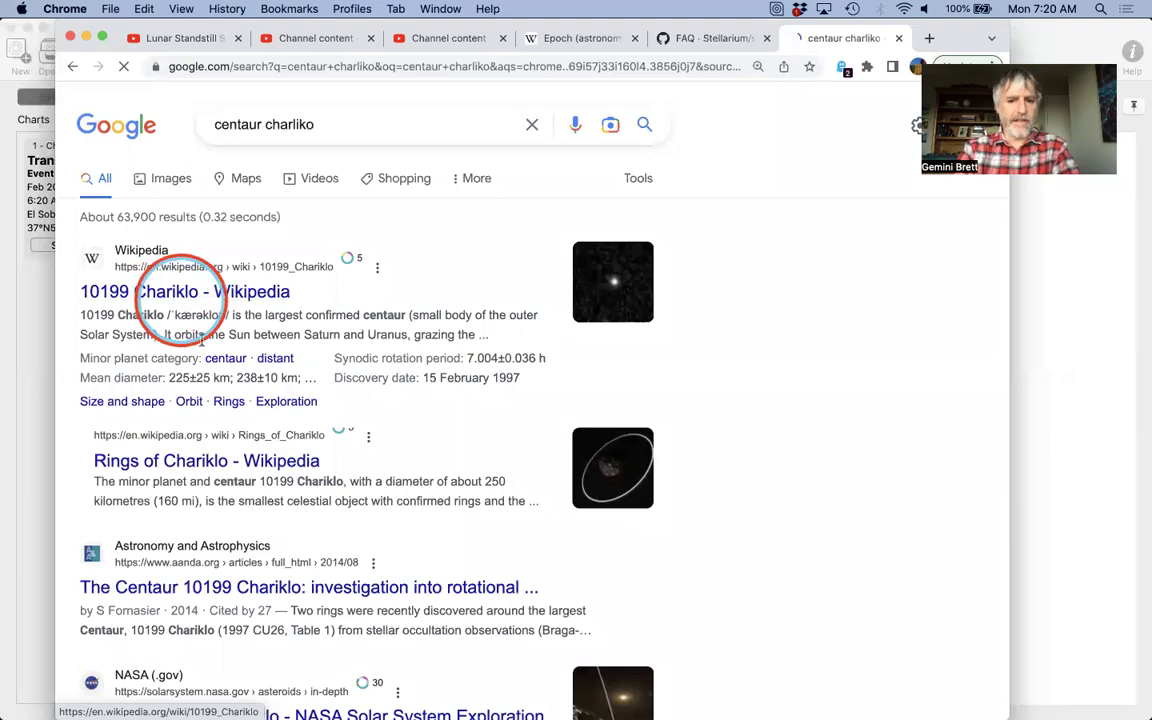
- Return to Stellarium, correct the MPC query to Chariklo, and import the object found
{"action": "key", "text": "ctrl+Right"}
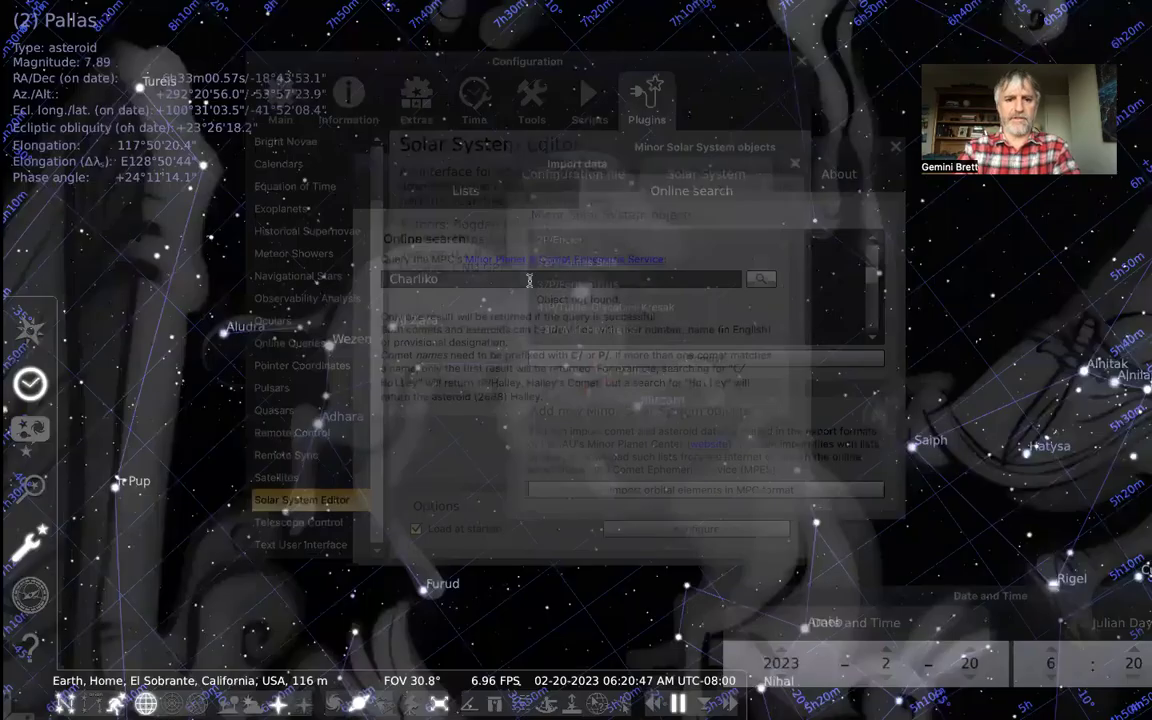
{"action": "left_click", "coordinate": [486, 282]}
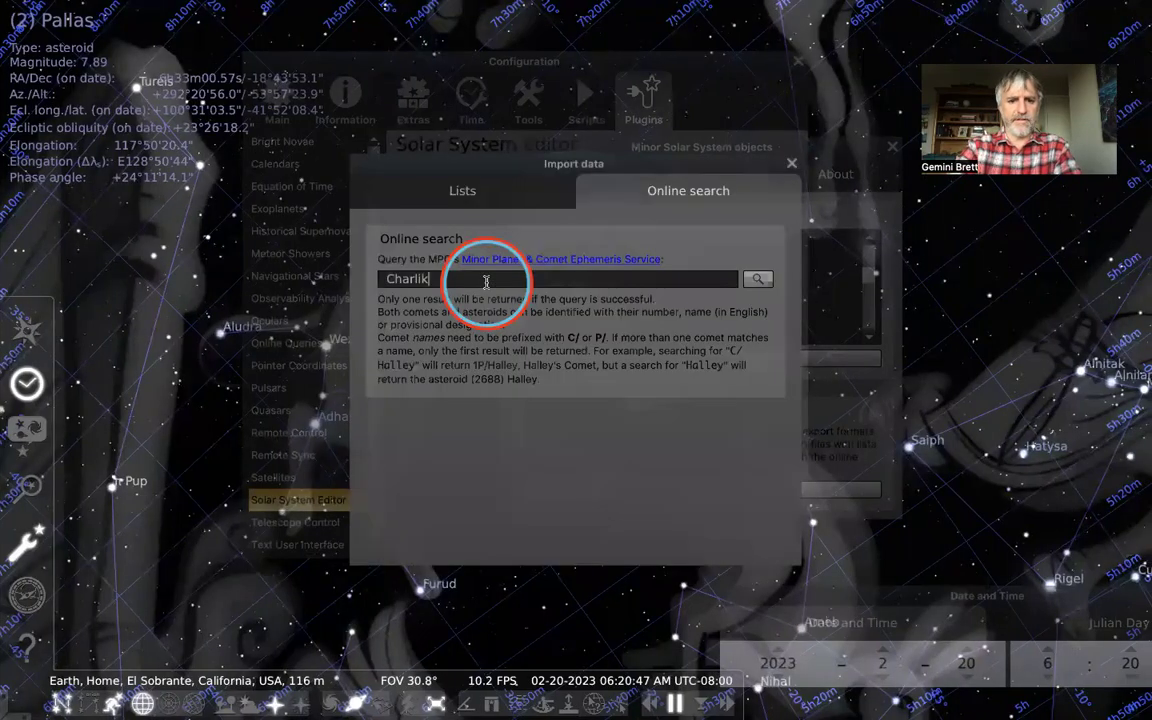
{"action": "key", "text": "Return"}
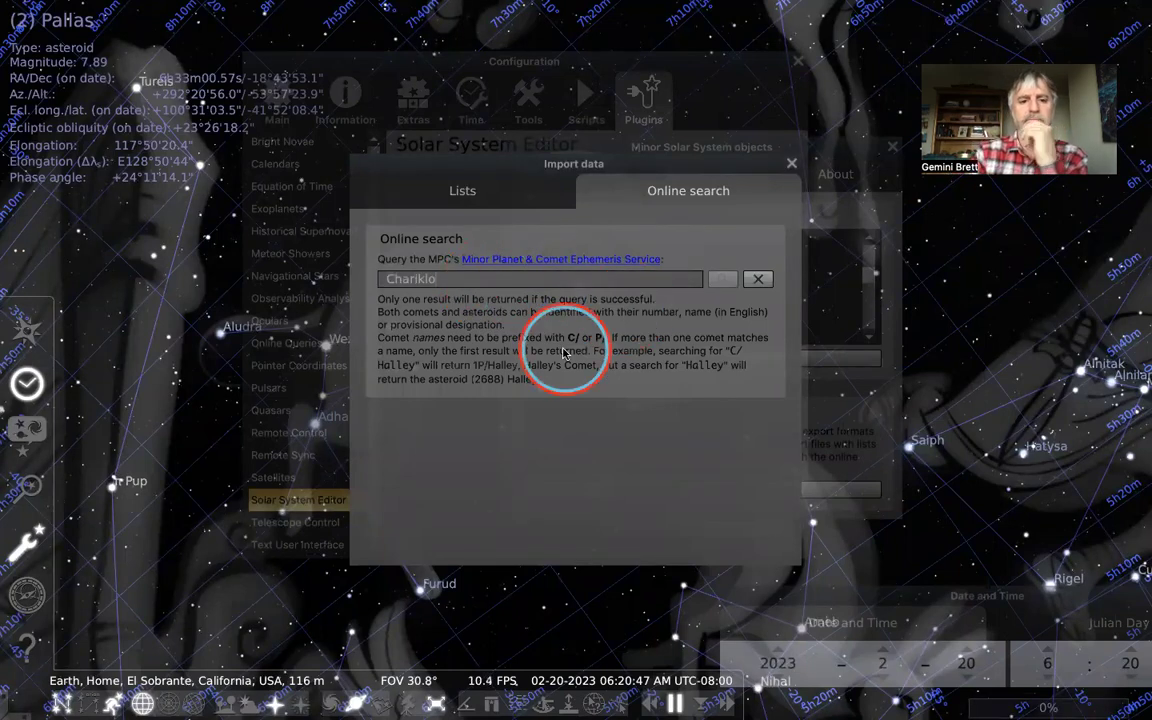
{"action": "left_click", "coordinate": [379, 356]}
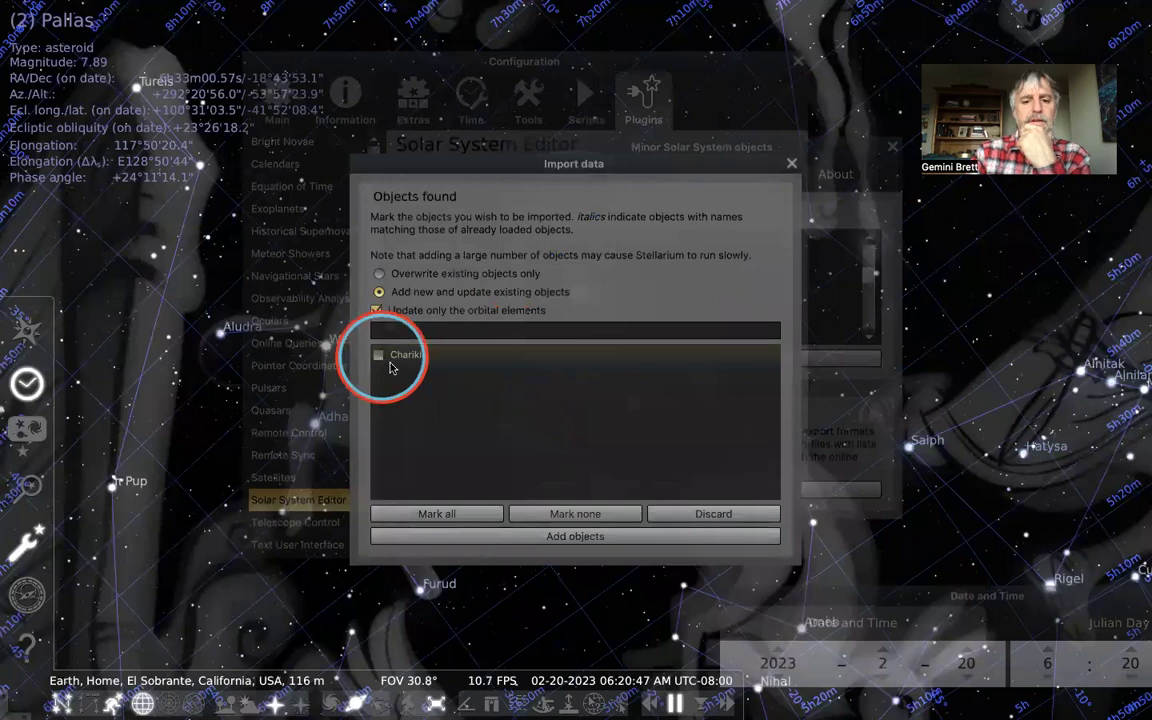
{"action": "left_click", "coordinate": [507, 545]}
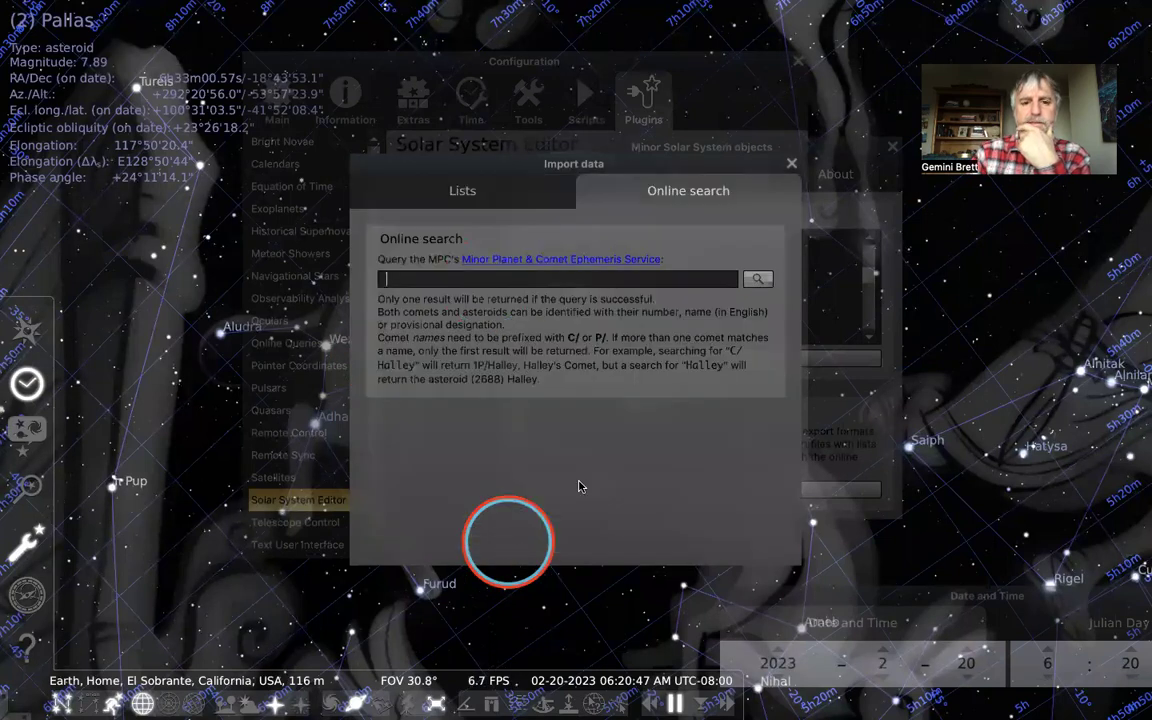
- Close the import and configuration windows, and find the asteroid (10199) Chariklo in the sky with the object search
{"action": "left_click", "coordinate": [792, 163]}
{"action": "left_click", "coordinate": [798, 61]}
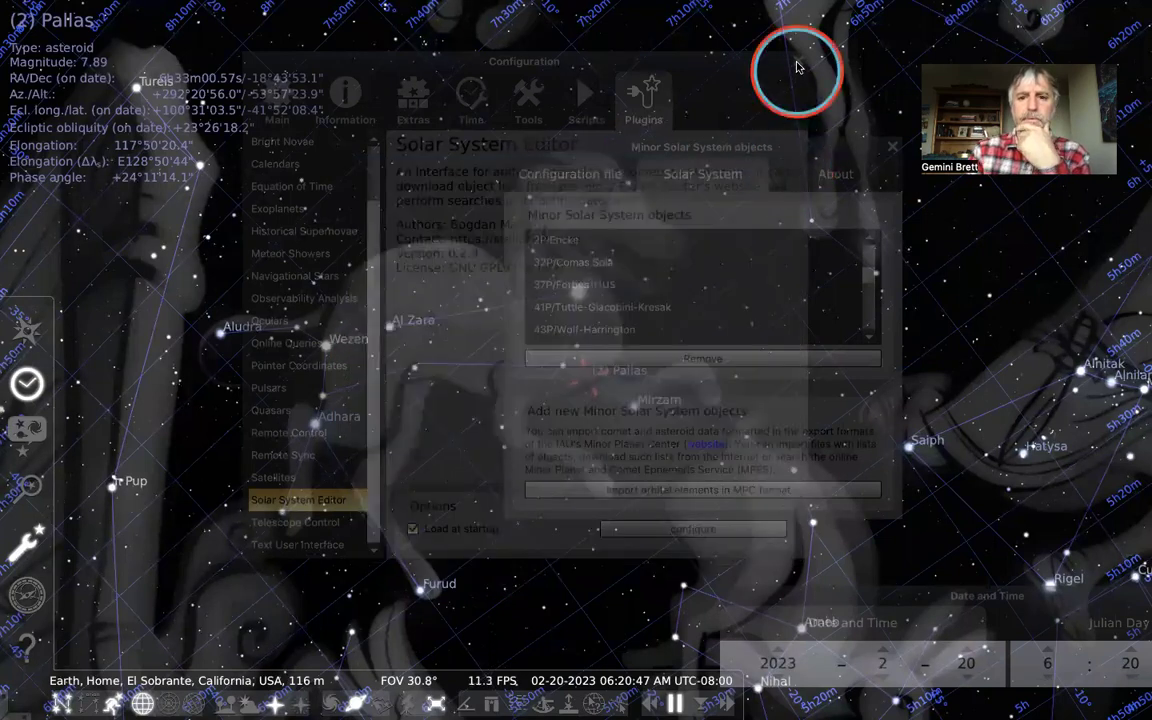
{"action": "left_click", "coordinate": [890, 147]}
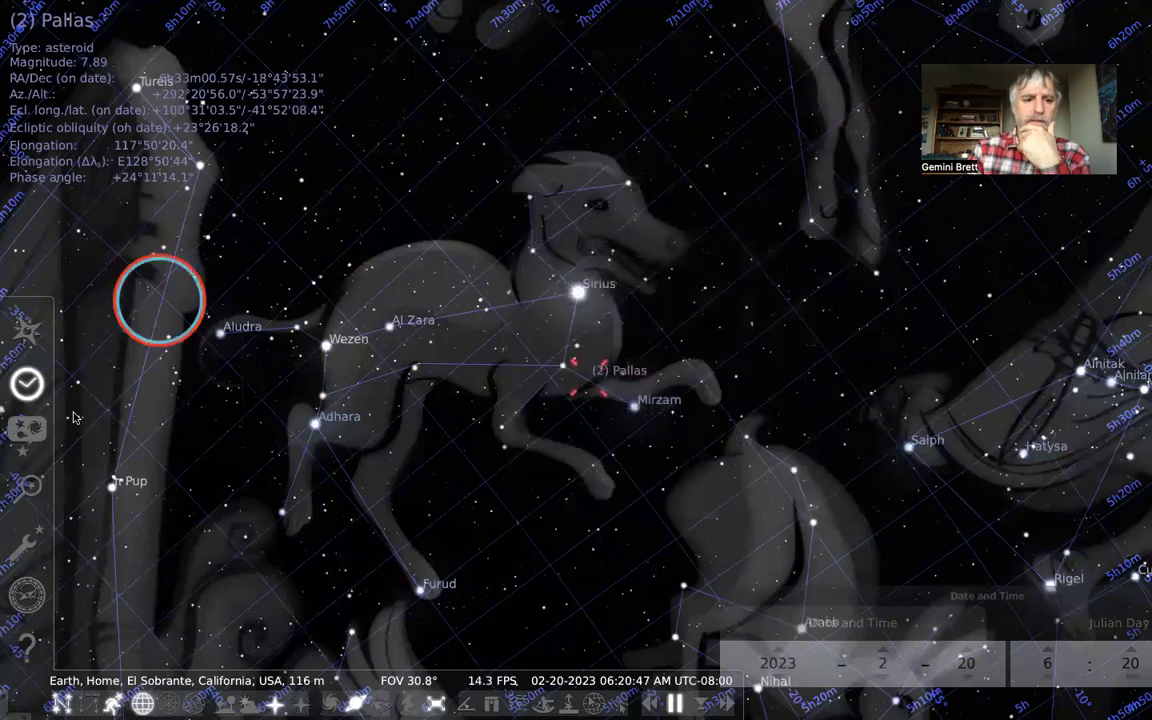
{"action": "left_click", "coordinate": [25, 488]}
{"action": "left_click", "coordinate": [221, 247]}
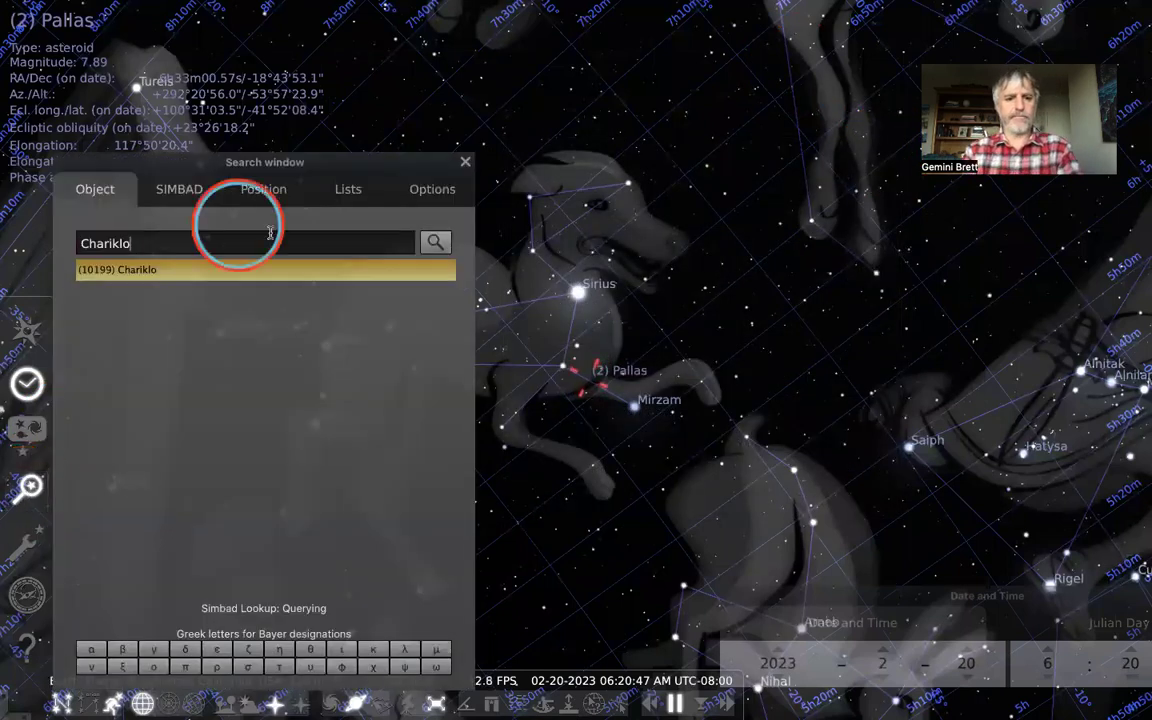
{"action": "left_click", "coordinate": [144, 269]}
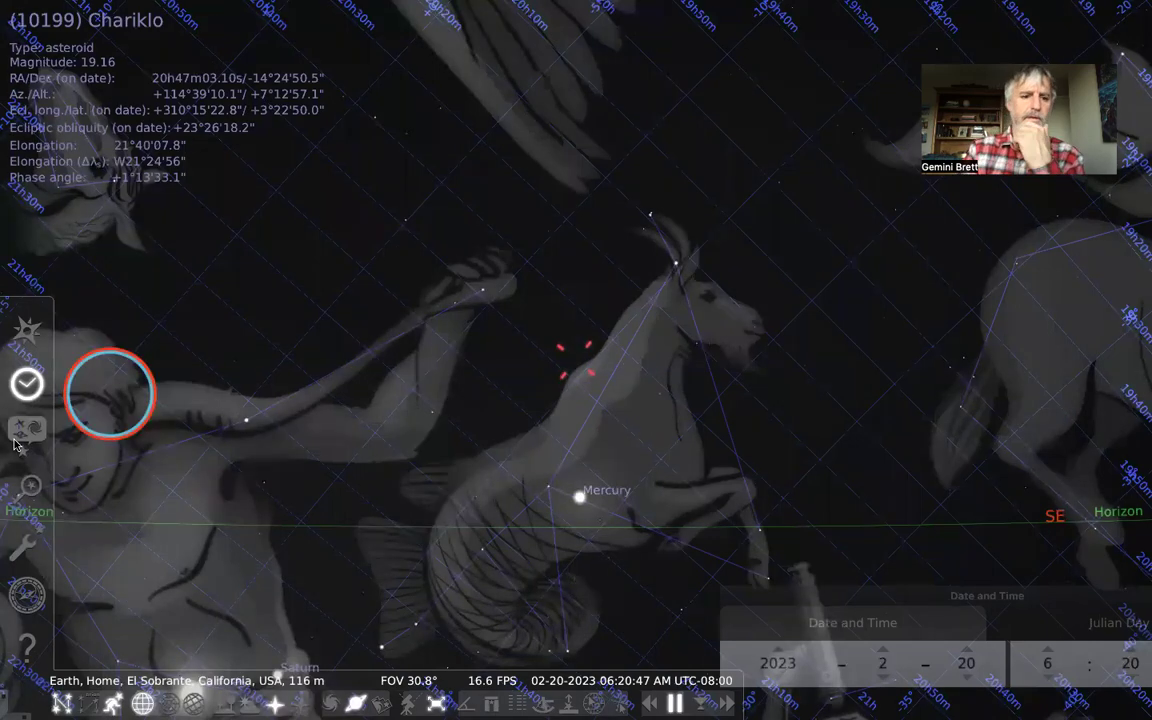
- Search the sky objects for Osiris and center the view on the asteroid (1923) Osiris
{"action": "left_click", "coordinate": [26, 543]}
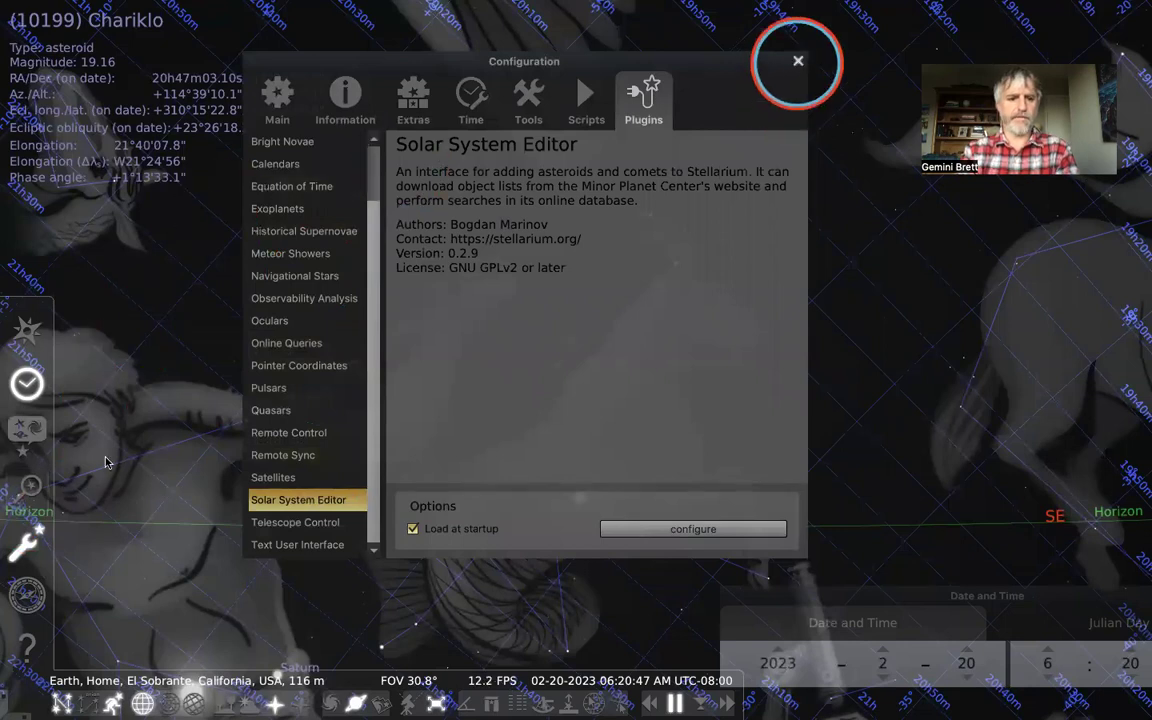
{"action": "left_click", "coordinate": [798, 61]}
{"action": "left_click", "coordinate": [30, 490]}
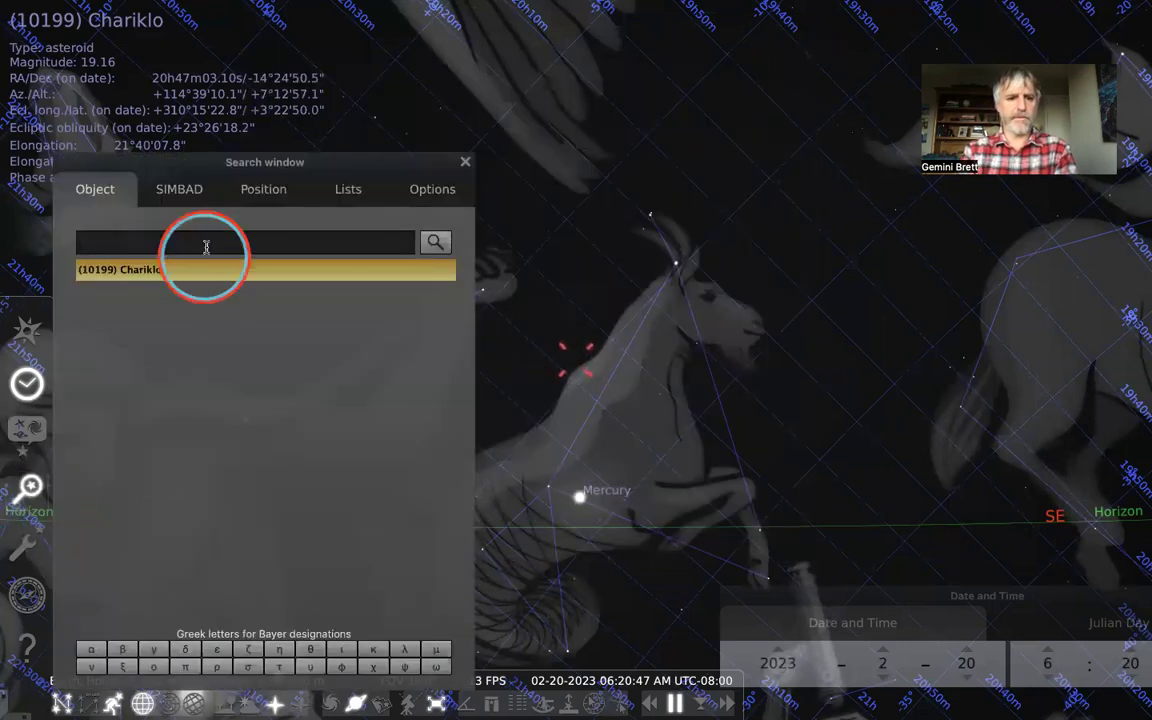
{"action": "type", "text": "ri"}
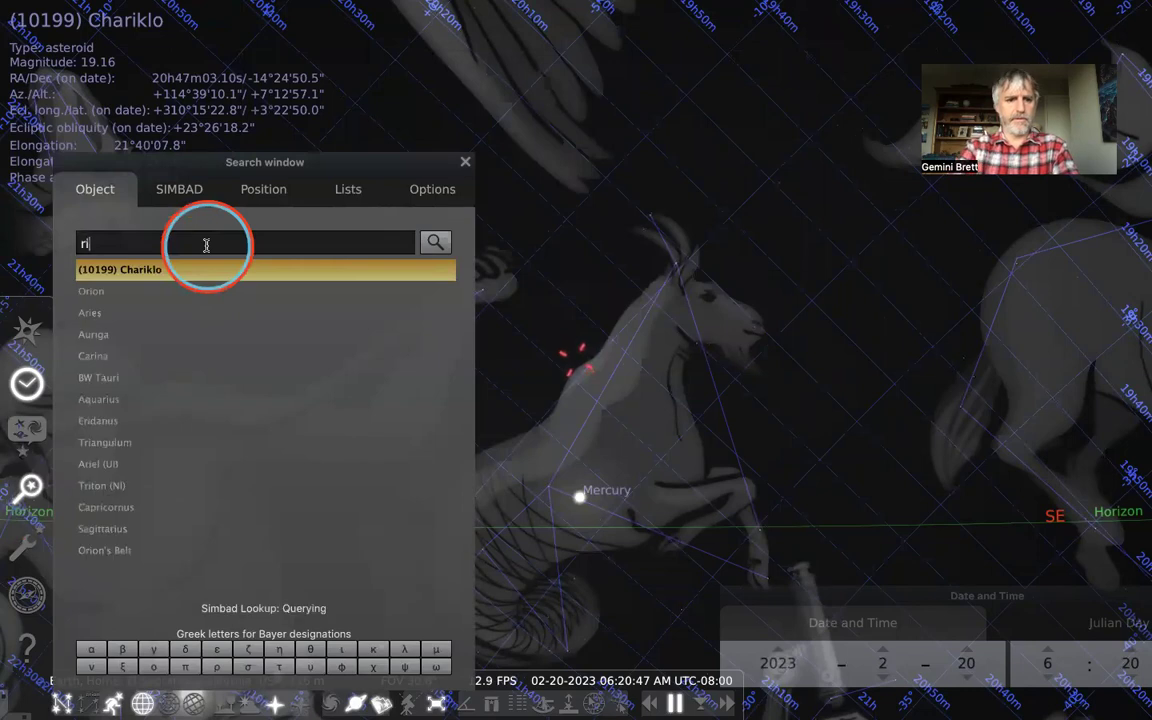
{"action": "key", "text": "BackSpace"}
{"action": "key", "text": "BackSpace"}
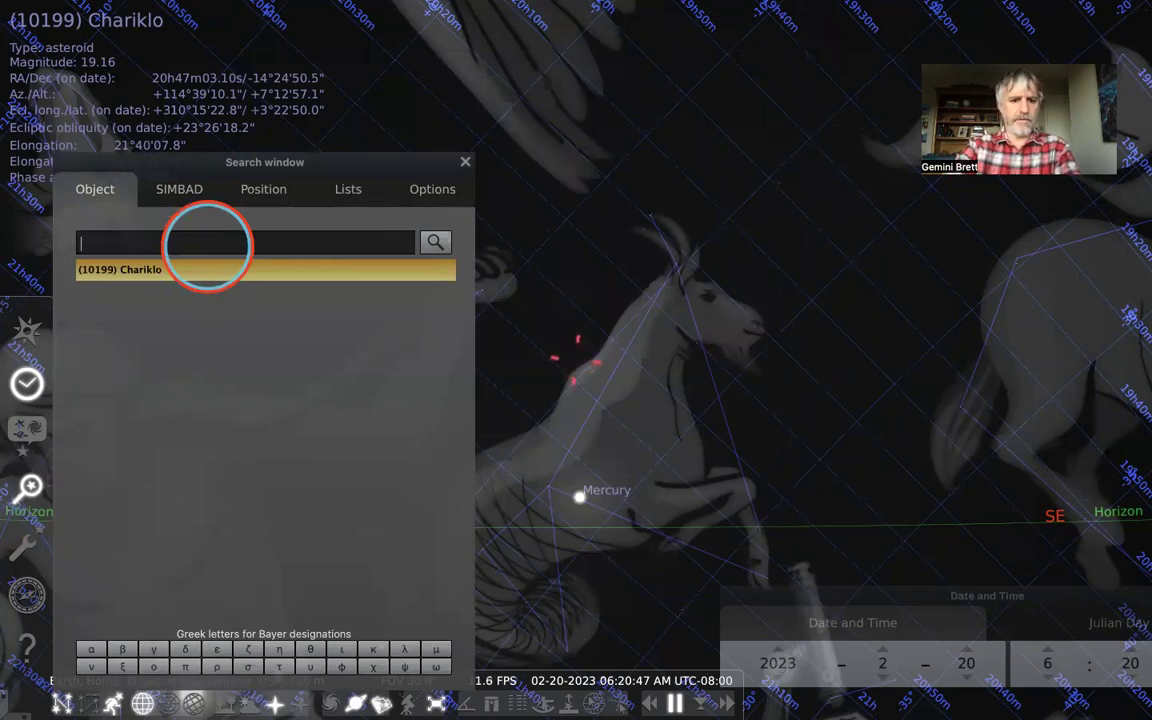
{"action": "type", "text": "osiri"}
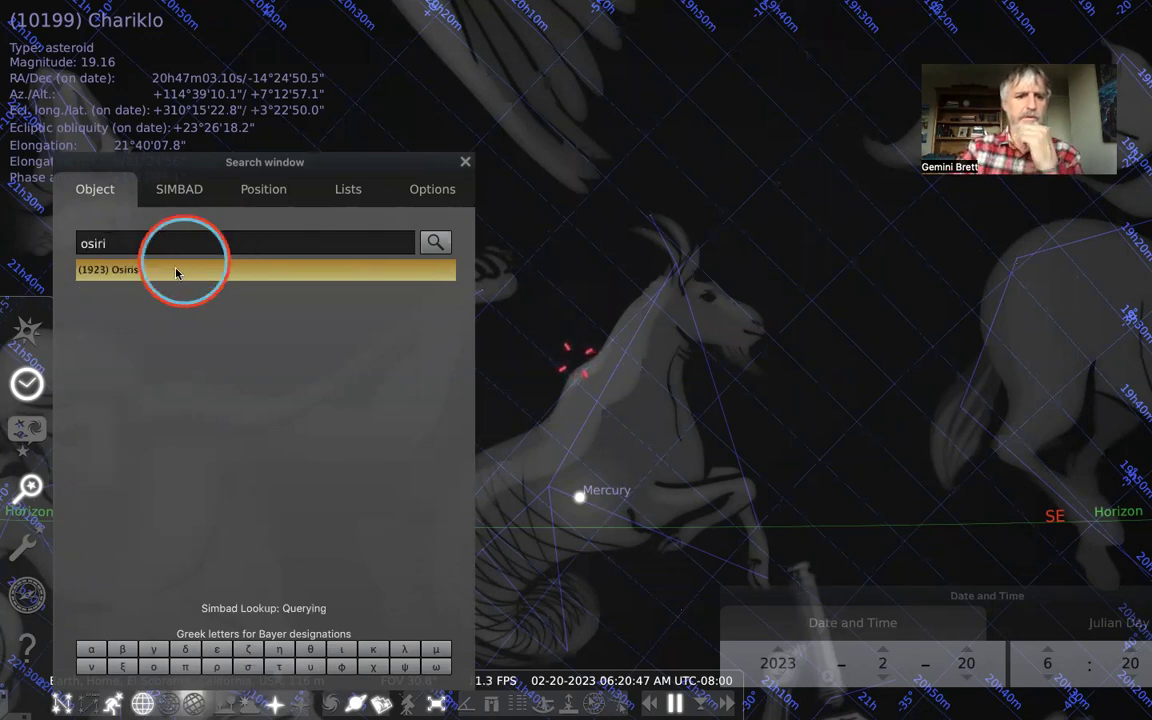
{"action": "left_click", "coordinate": [176, 272]}
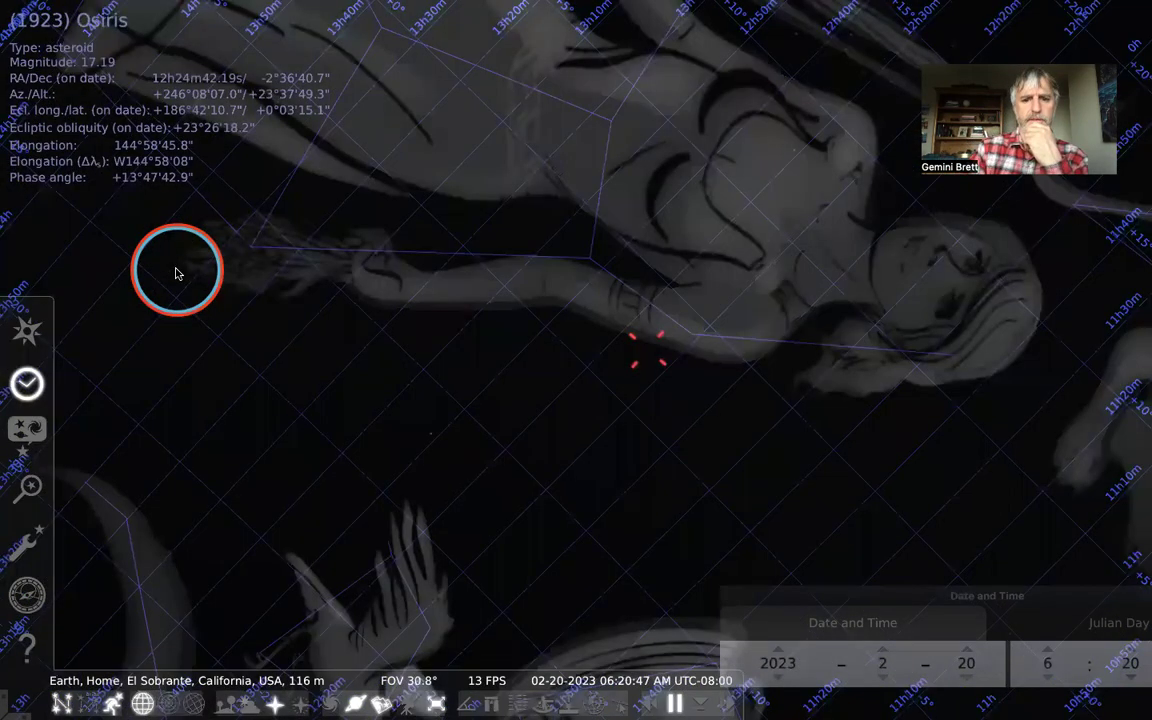
- Hide the atmosphere to reveal the stars around Osiris and select the neighbouring star Zaniah in Virgo
{"action": "left_click", "coordinate": [581, 340]}
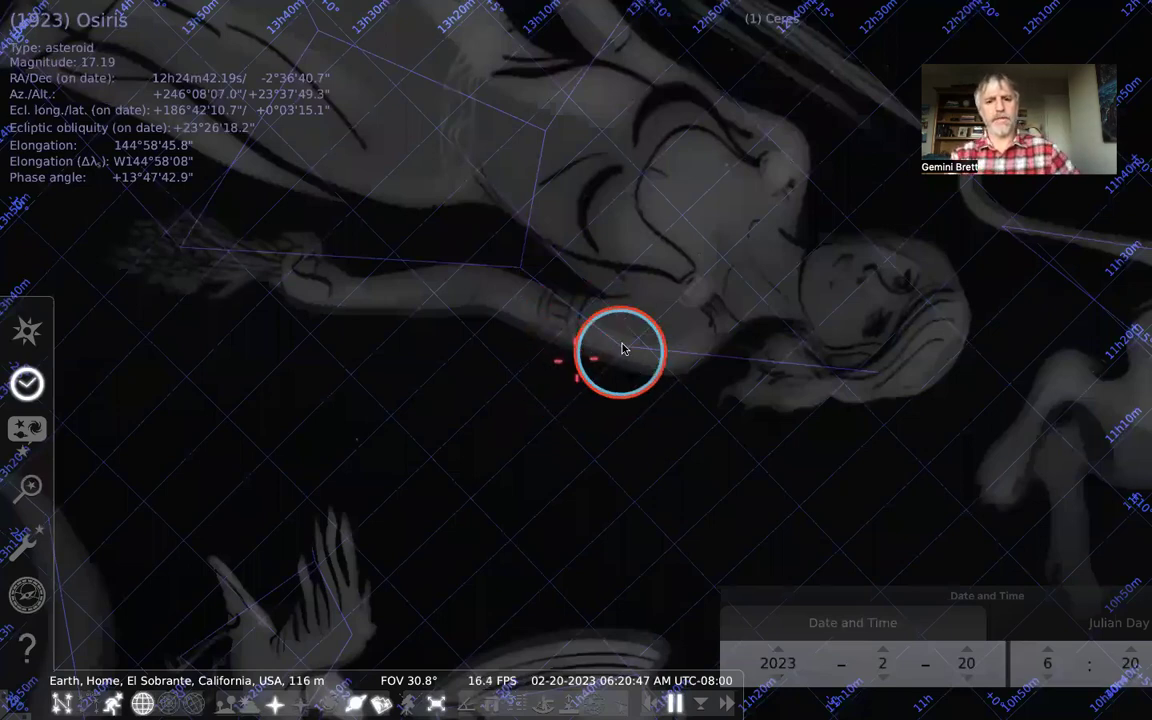
{"action": "key", "text": "a"}
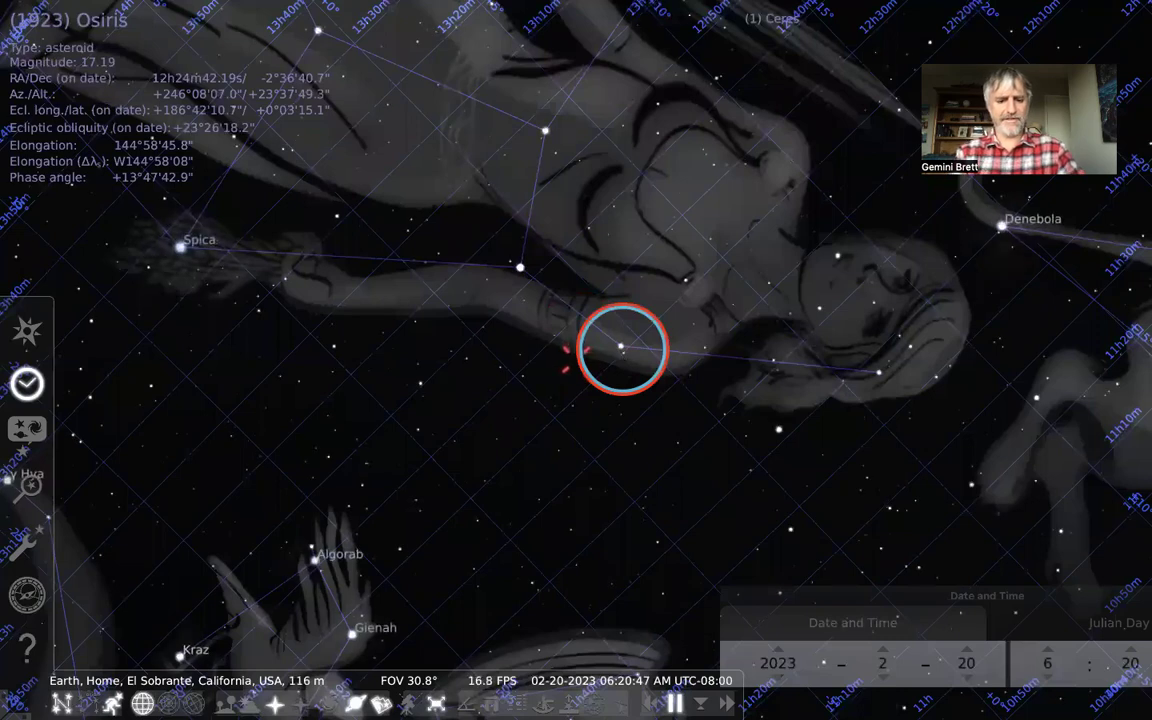
{"action": "left_click", "coordinate": [620, 346]}
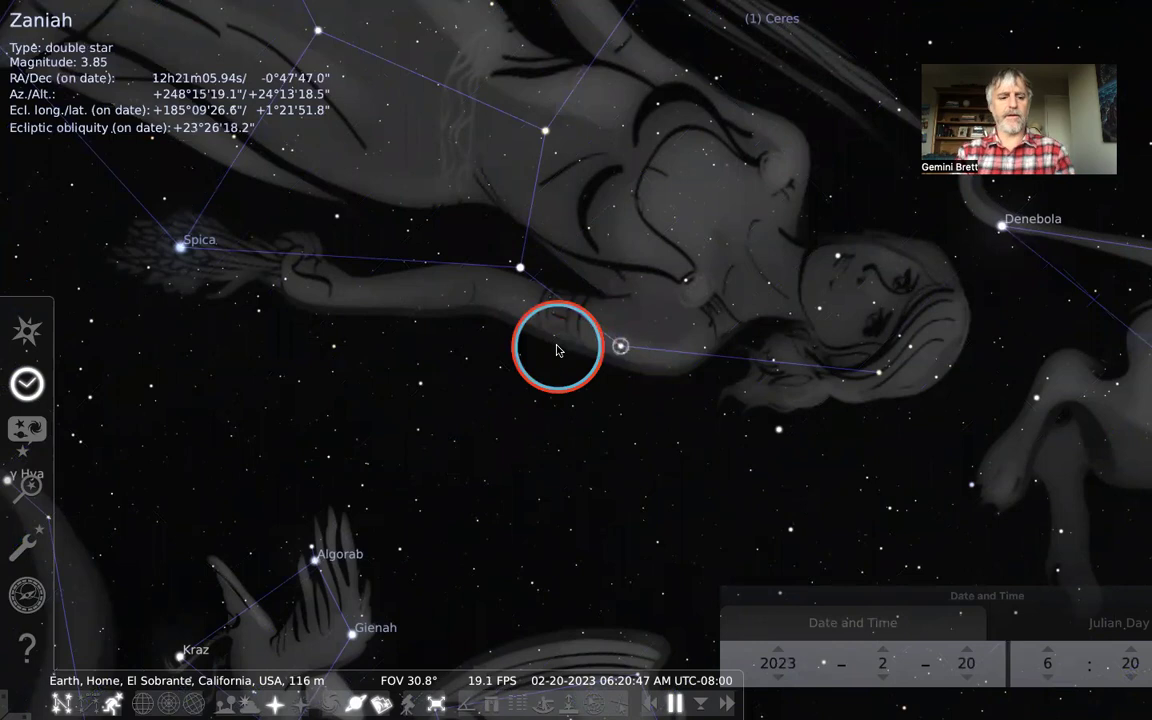
- With the object search open, hide the constellation art and show the equatorial grid over the sky
{"action": "key", "text": "F6"}
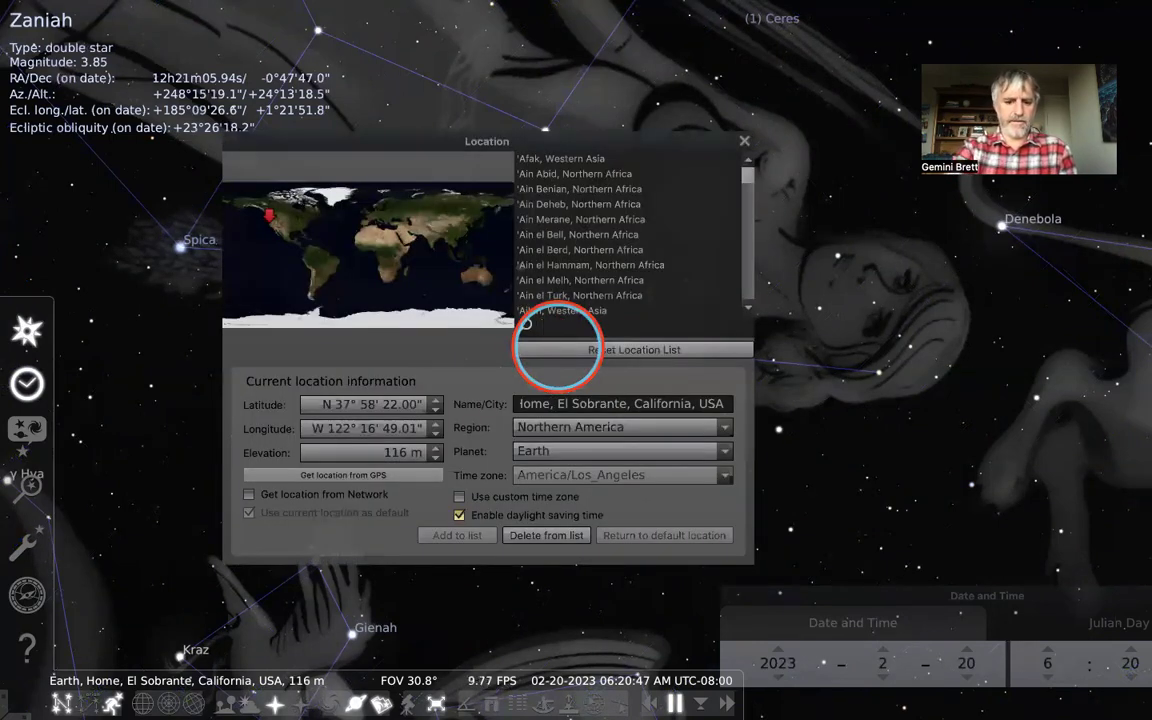
{"action": "key", "text": "F6"}
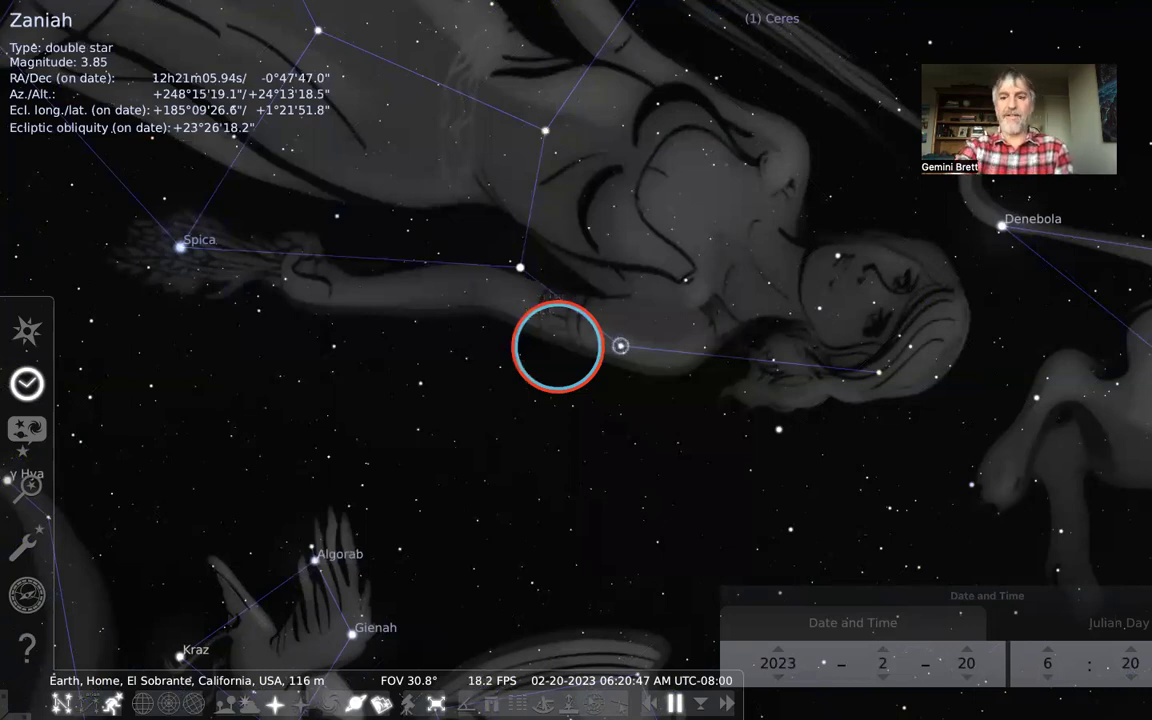
{"action": "key", "text": "F3"}
{"action": "key", "text": "r"}
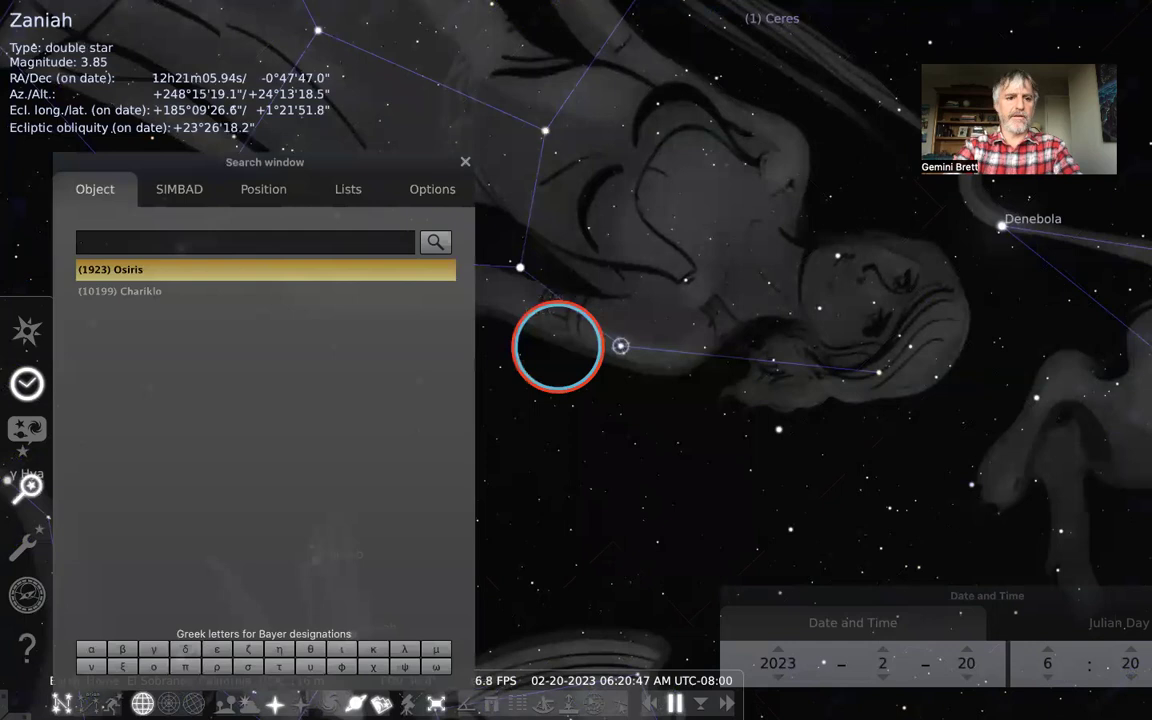
{"action": "key", "text": "e"}
- Search the sky objects for Brett and show the asteroid (6179) Brett in the centre among its surrounding constellations
{"action": "left_click", "coordinate": [352, 250]}
{"action": "type", "text": "Brett"}
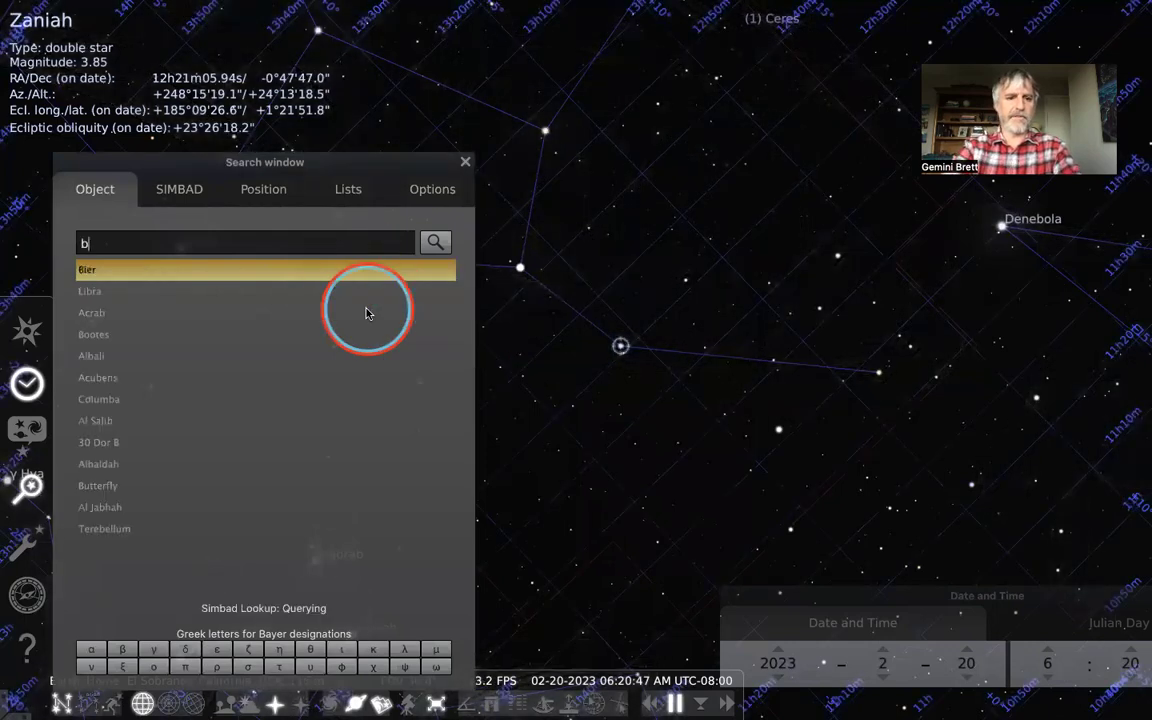
{"action": "key", "text": "Return"}
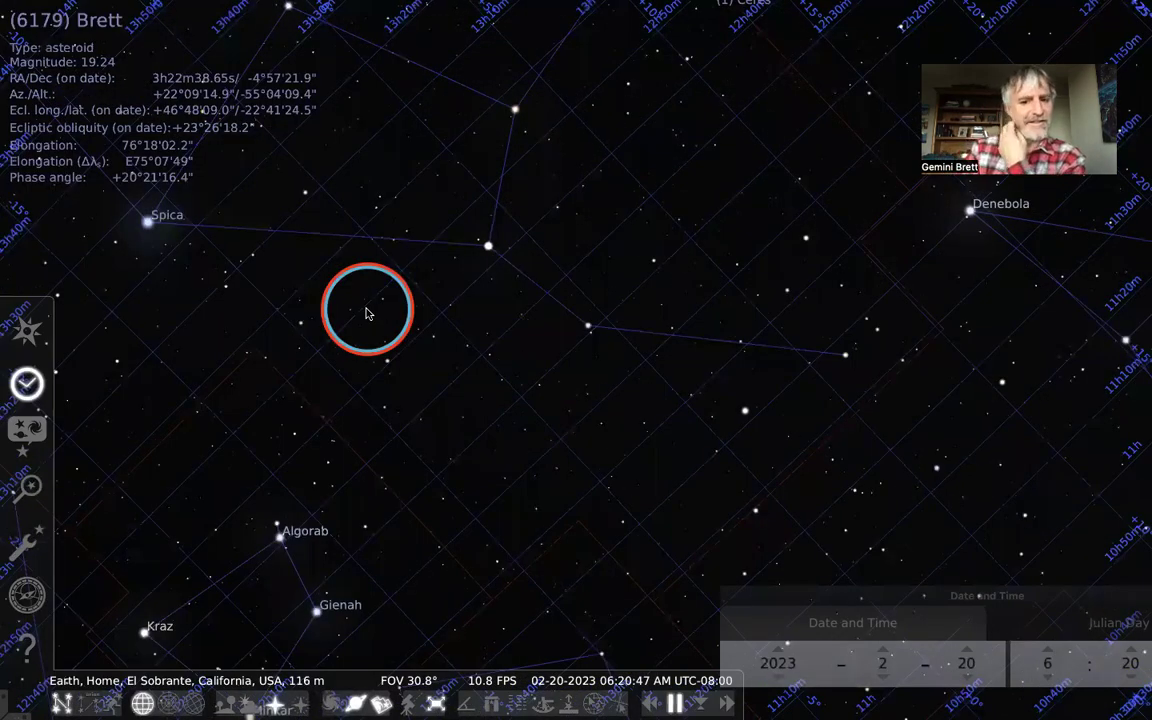
{"action": "left_click", "coordinate": [653, 317]}
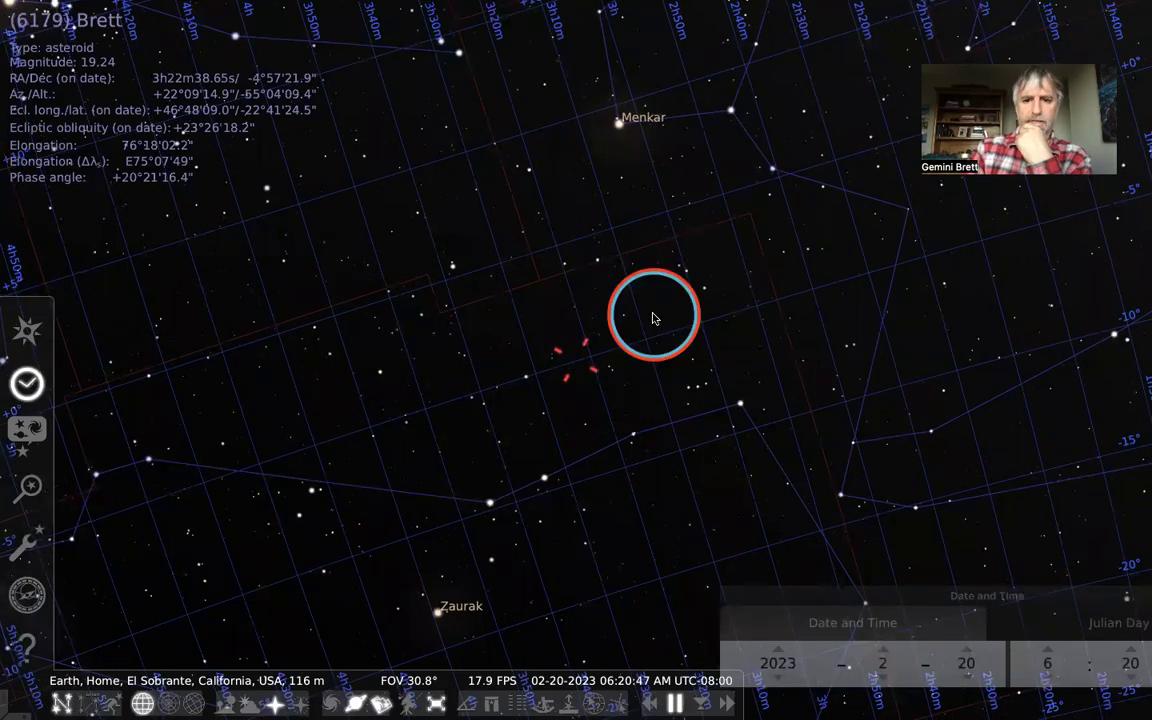
{"action": "scroll", "coordinate": [653, 317], "scroll_direction": "down", "scroll_amount": 5}
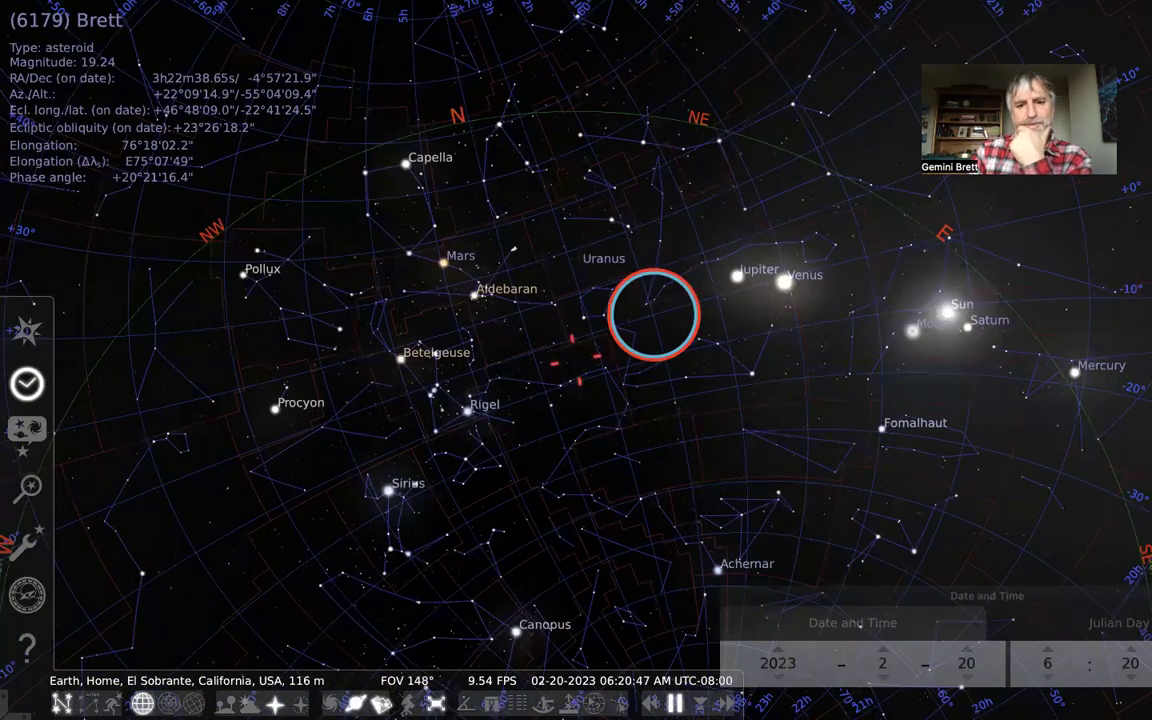
{"action": "scroll", "coordinate": [653, 316], "scroll_direction": "up", "scroll_amount": 3}
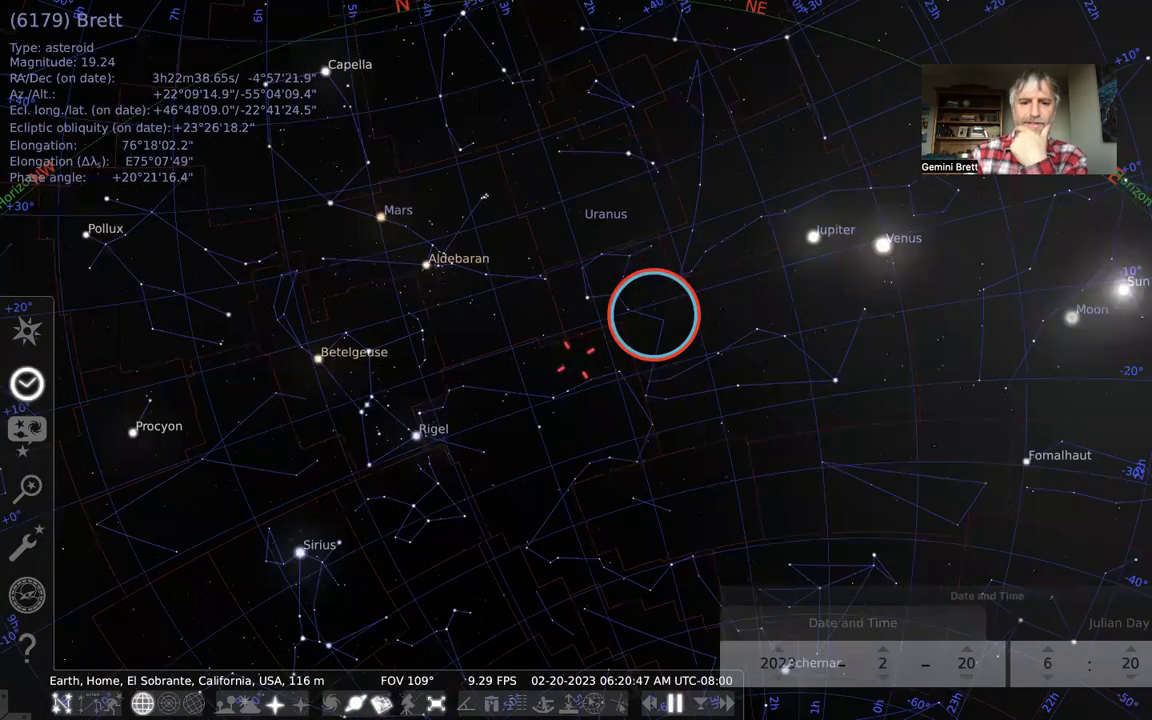
{"action": "scroll", "coordinate": [653, 314], "scroll_direction": "up", "scroll_amount": 3}
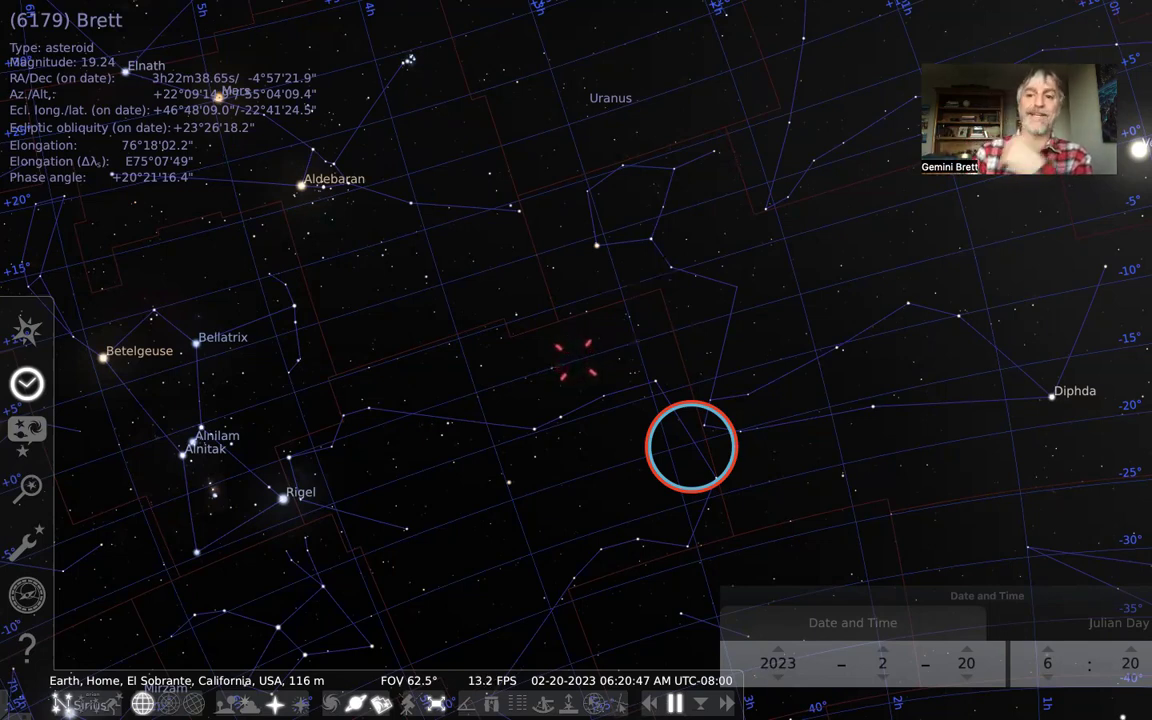
- Open the sky view settings and select the day value in the date and time controls
{"action": "left_click", "coordinate": [35, 430]}
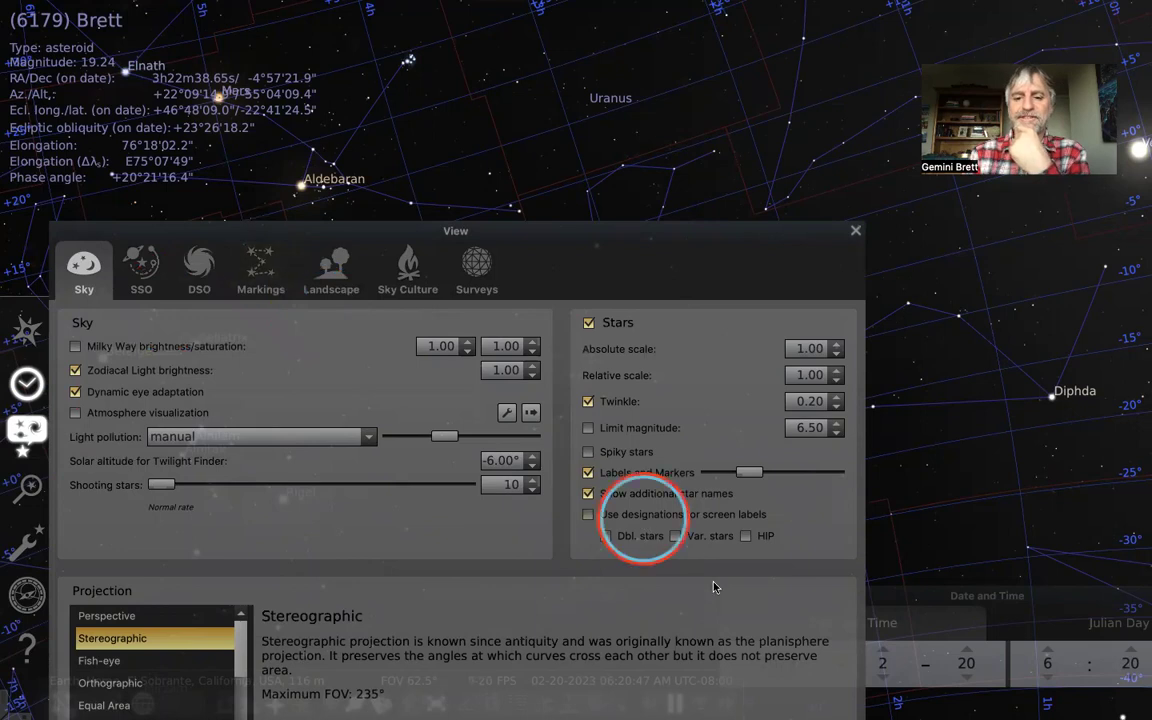
{"action": "left_click", "coordinate": [1106, 591]}
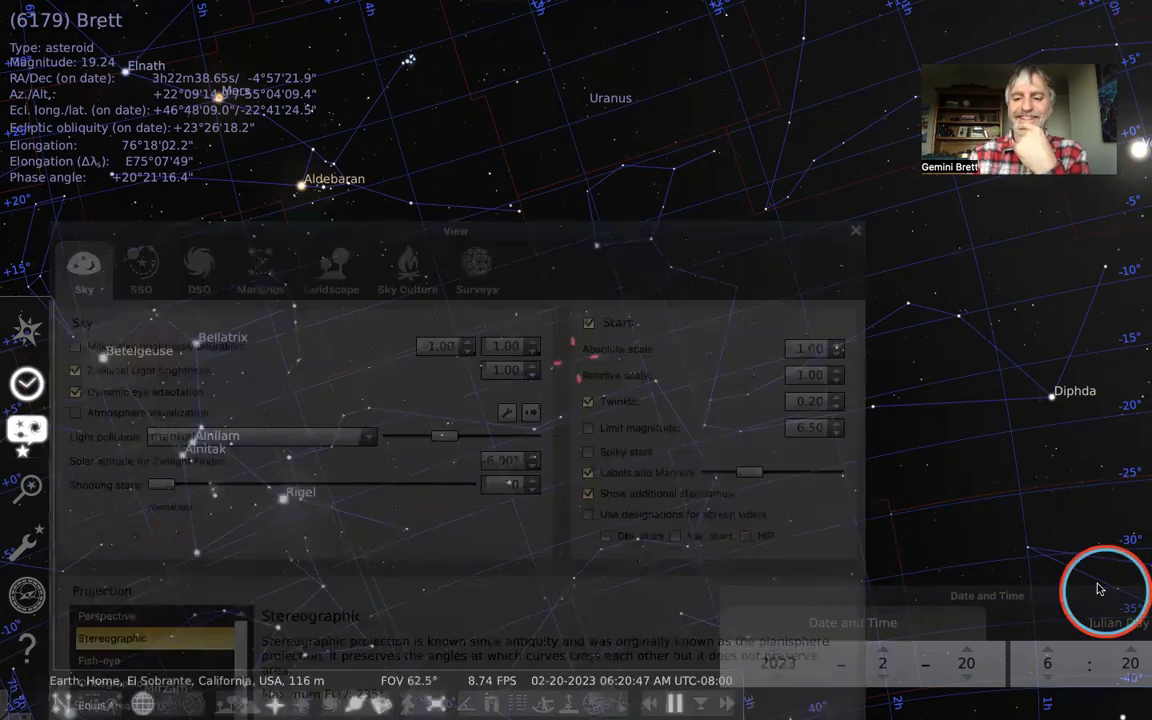
{"action": "left_click", "coordinate": [962, 670]}
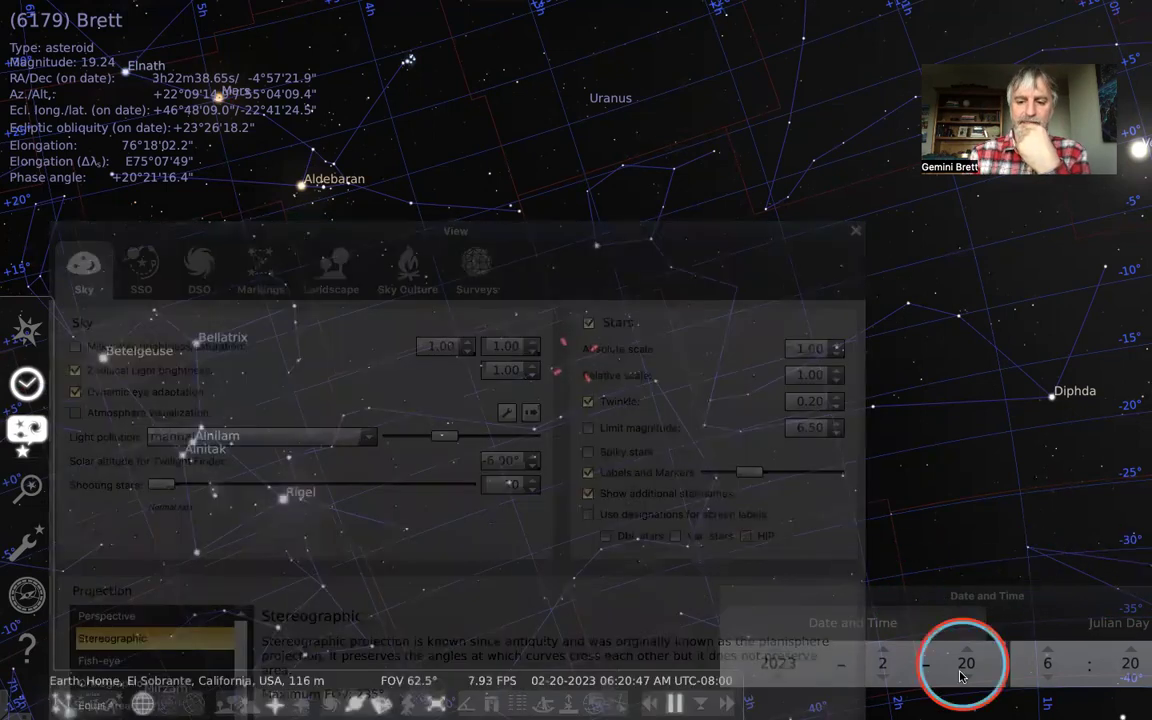